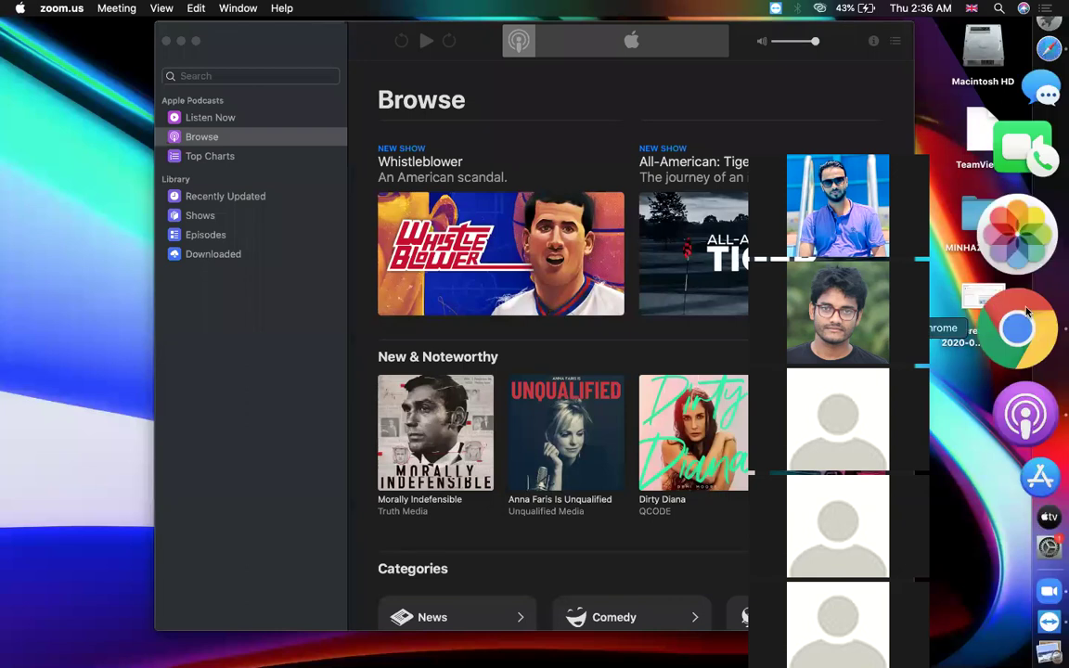
- Switch to Chrome and pass the "I'm not a robot" check to reach the site's WordPress dashboard
click(1026, 313)
click(438, 372)
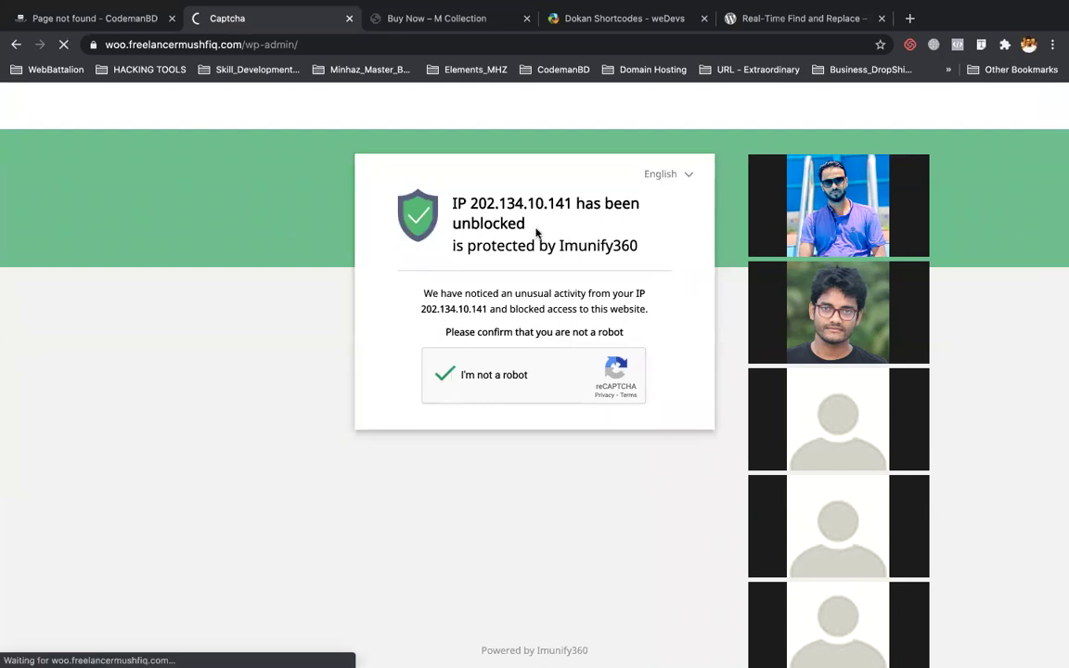
drag(561, 228, 448, 154)
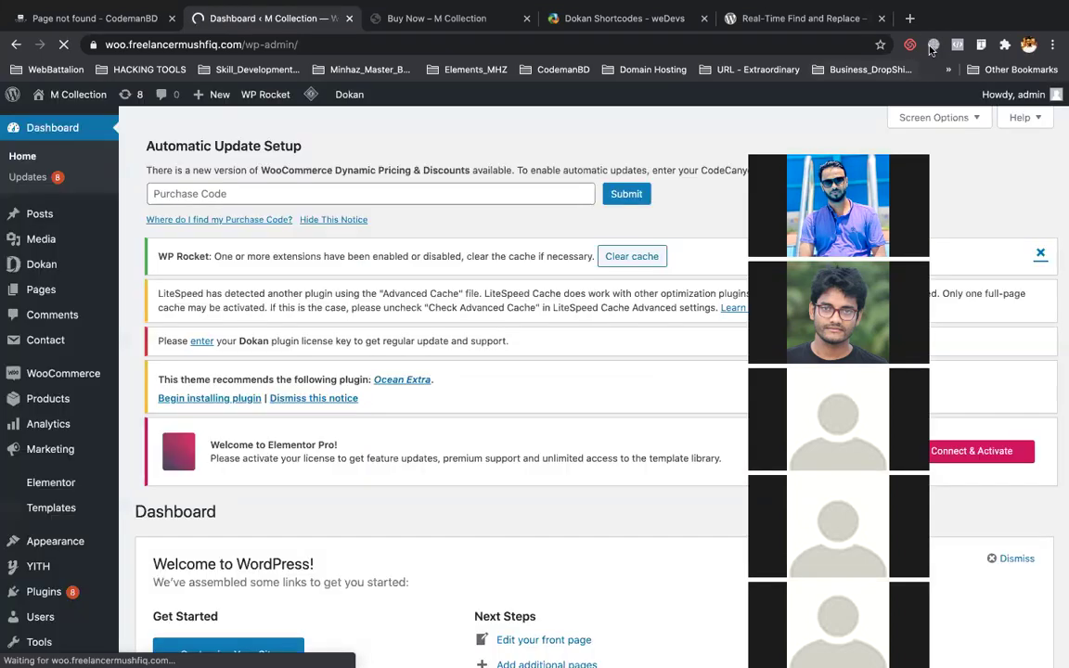
- Open the Add Plugins page of the M Collection site
scroll(11, 496, down, 3)
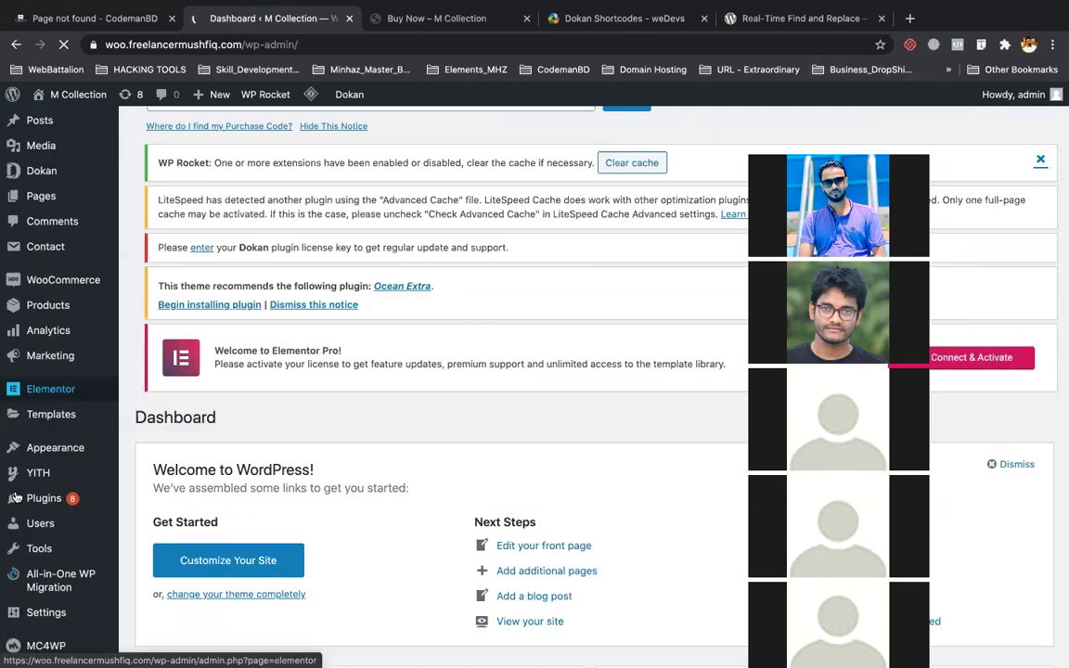
scroll(76, 564, down, 3)
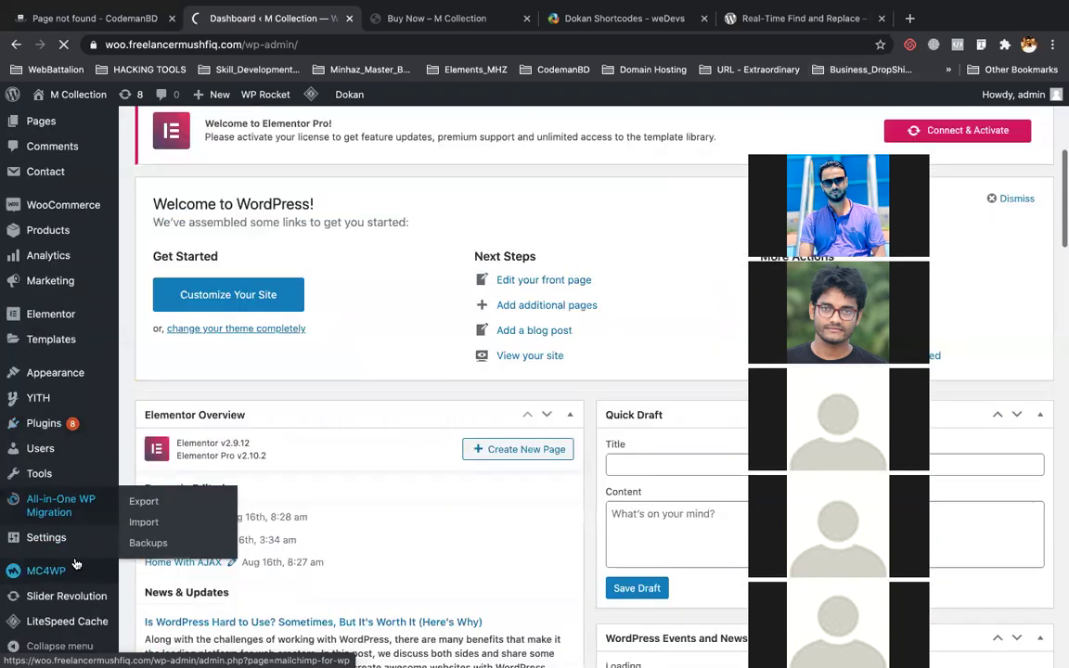
scroll(43, 614, down, 3)
click(43, 621)
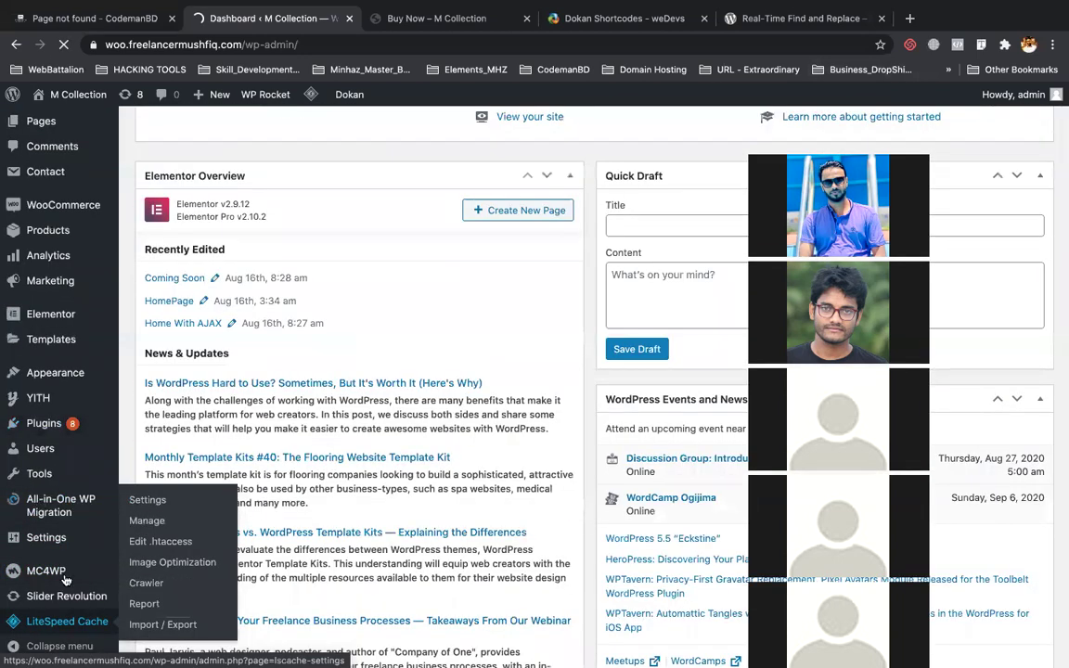
scroll(24, 443, down, 10)
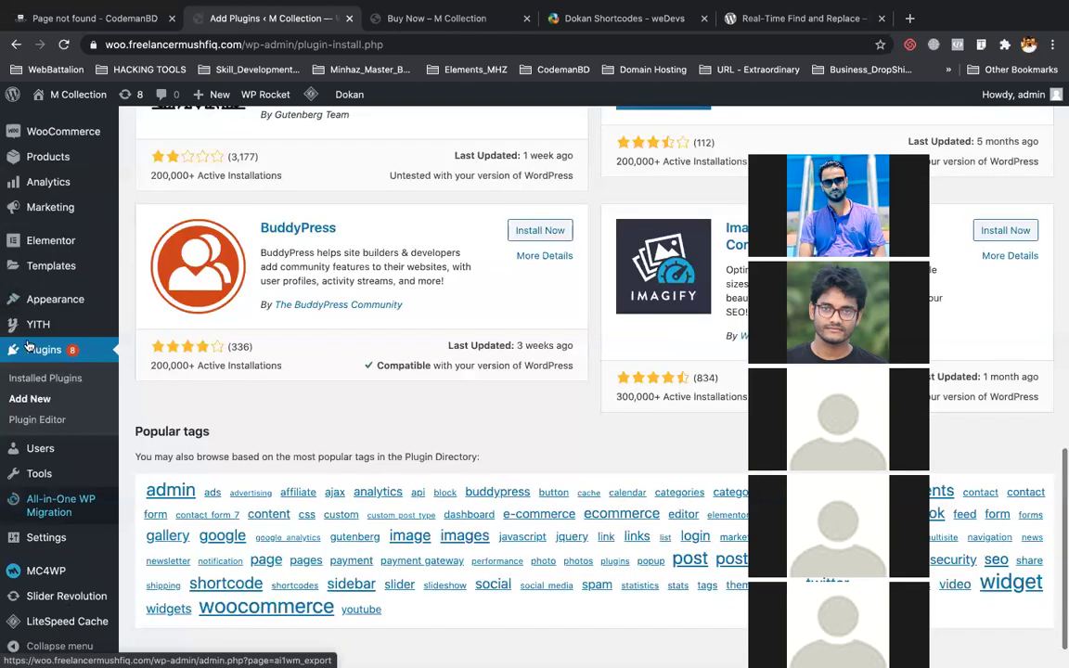
scroll(295, 314, up, 10)
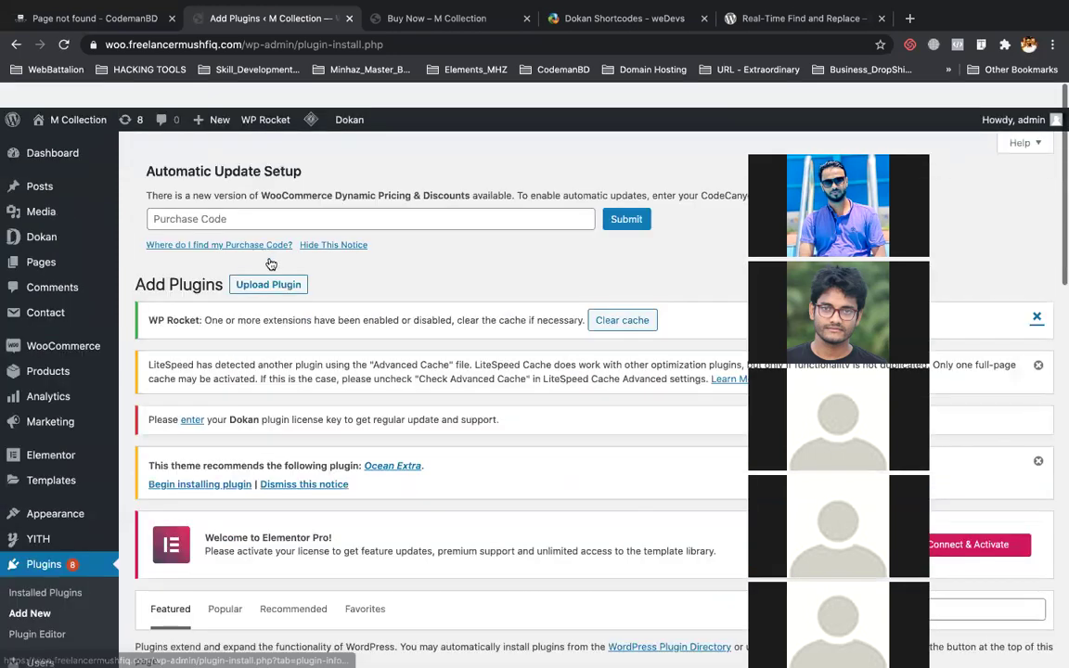
- Choose WP_Rocket_[v2.11.5]_not NULL.zip from the Downloads folder as the plugin file to upload
click(270, 260)
scroll(298, 273, down, 3)
click(479, 533)
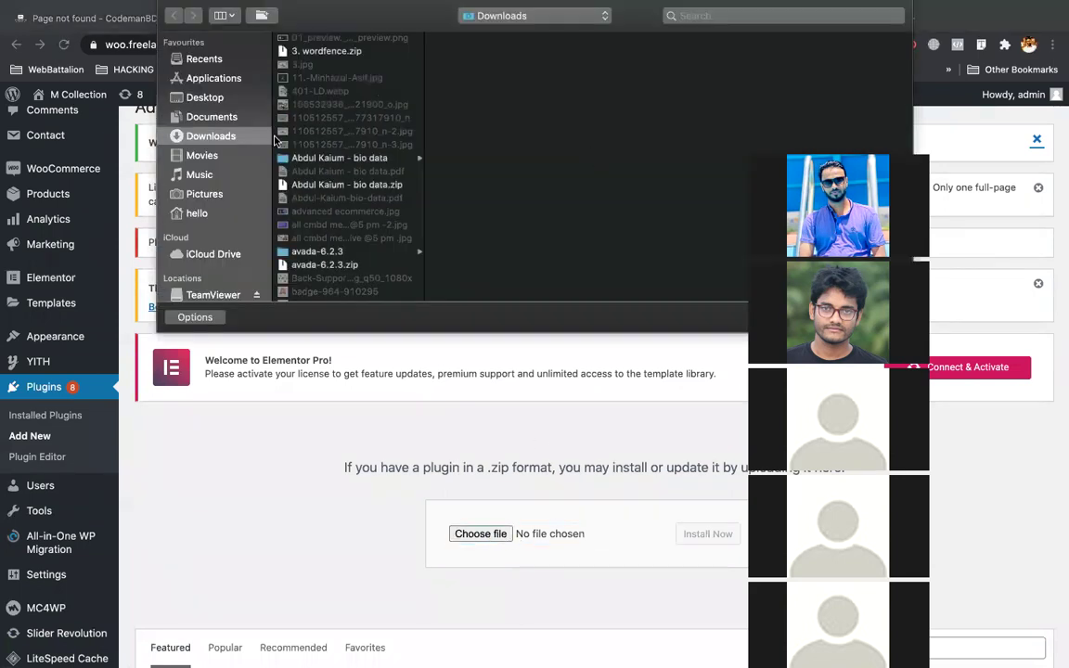
text(wp)
scroll(284, 200, down, 2)
click(376, 248)
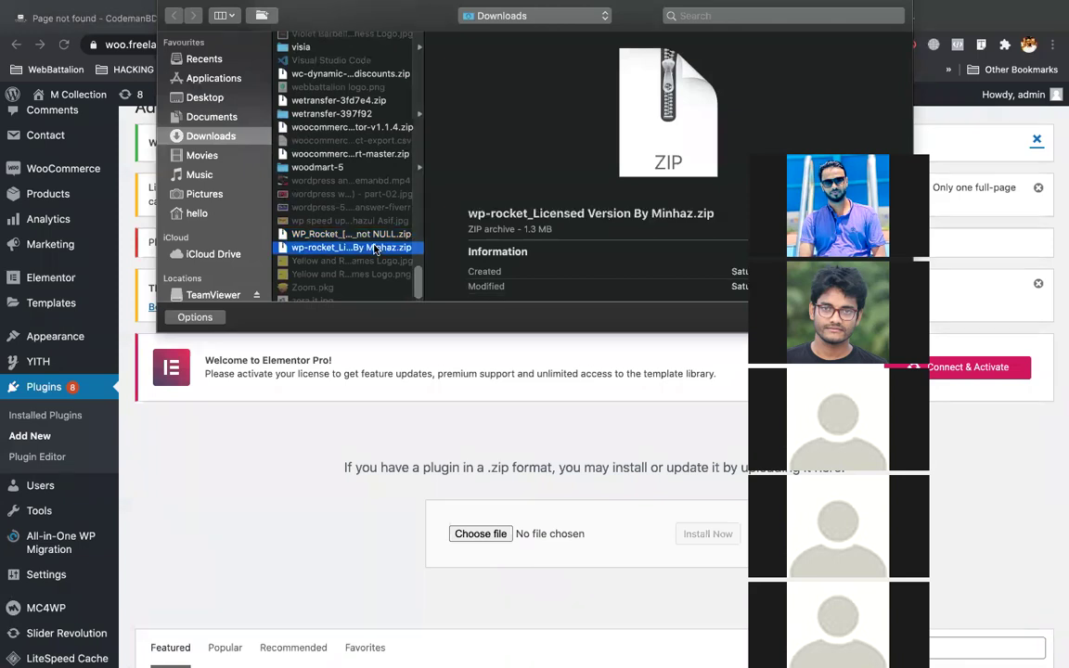
key(Up)
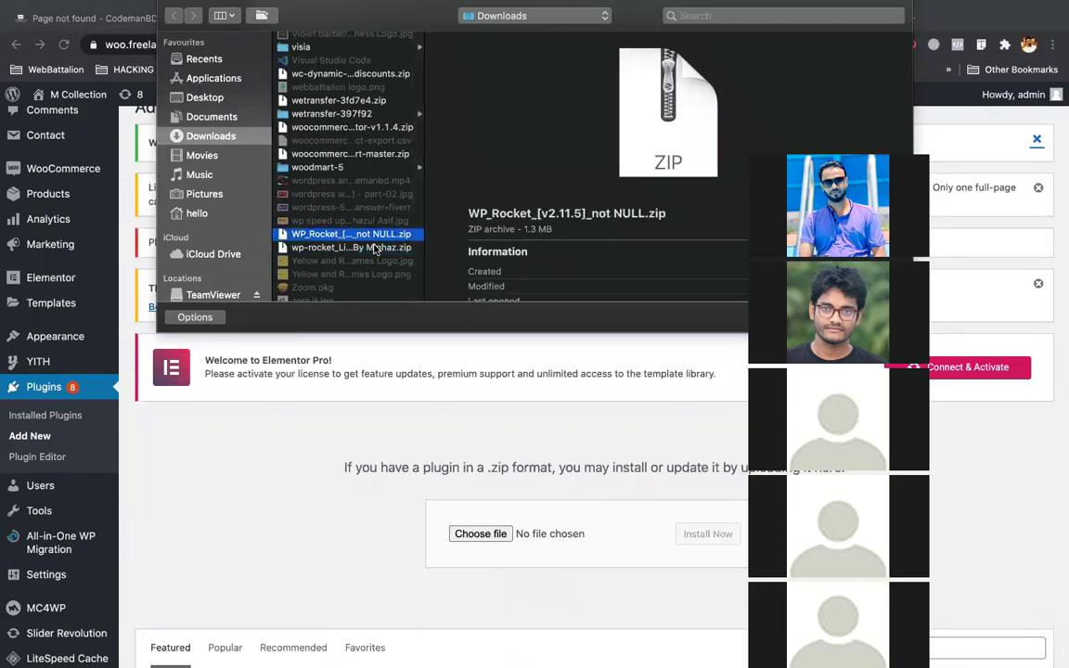
key(Return)
- Try to install the plugin from the chosen WP Rocket zip file
scroll(602, 436, down, 2)
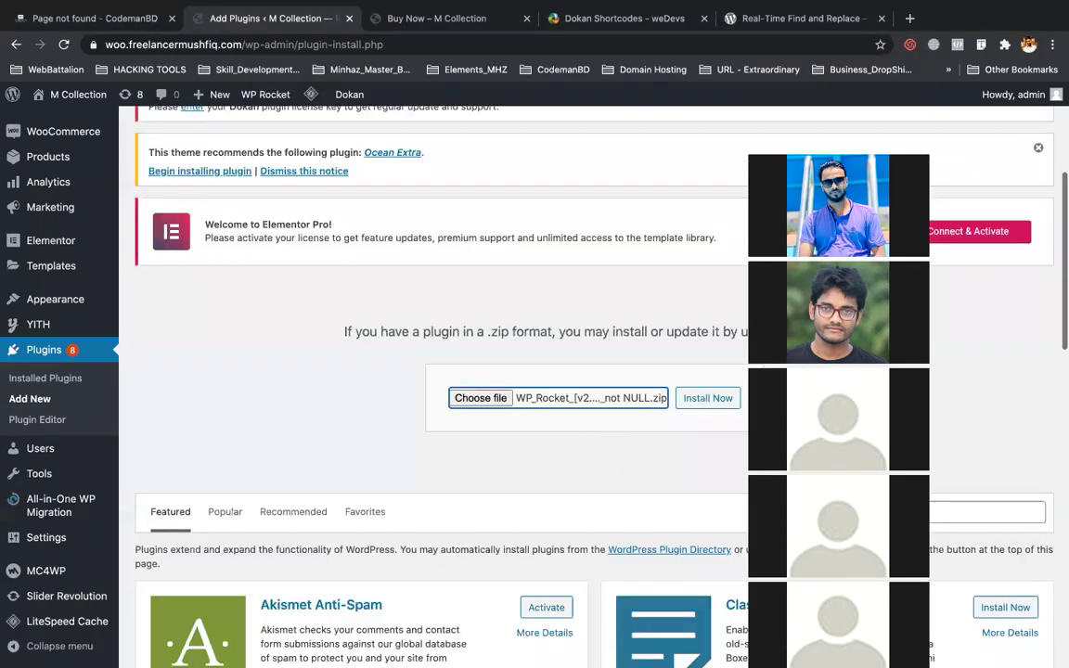
key(Tab)
key(Return)
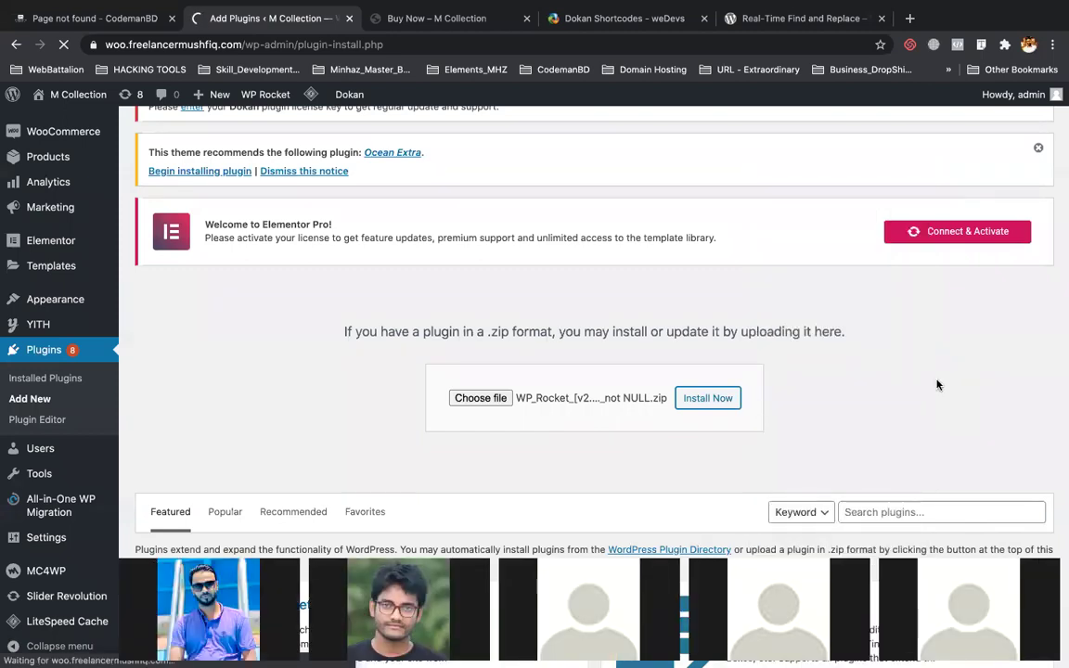
scroll(362, 464, down, 2)
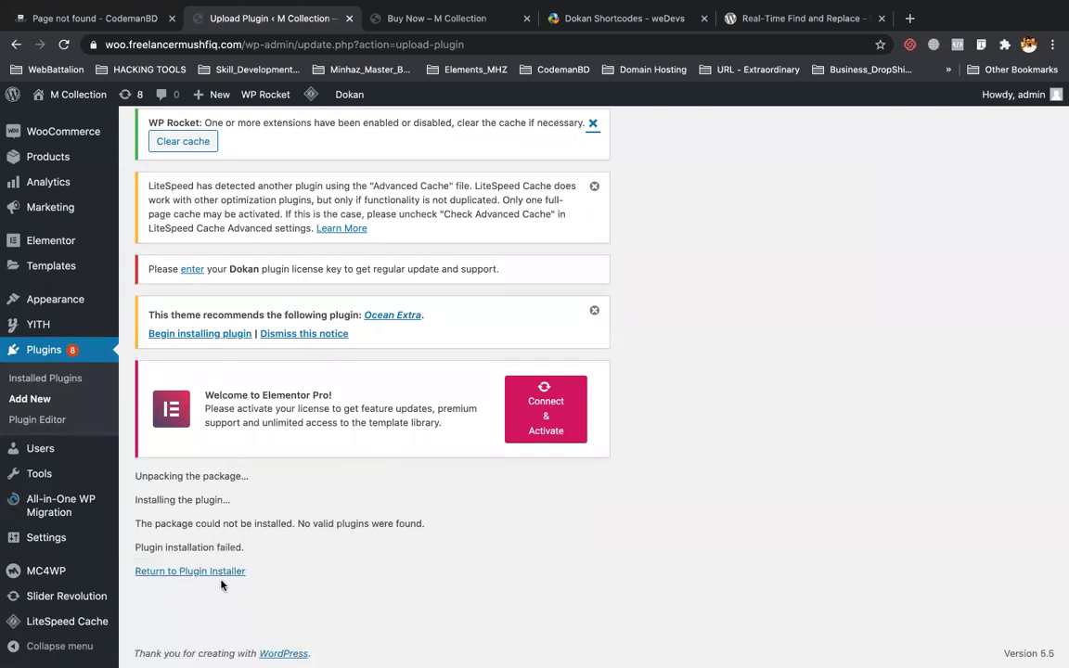
- Switch to Finder and open the Downloads folder
mouse_move(1063, 265)
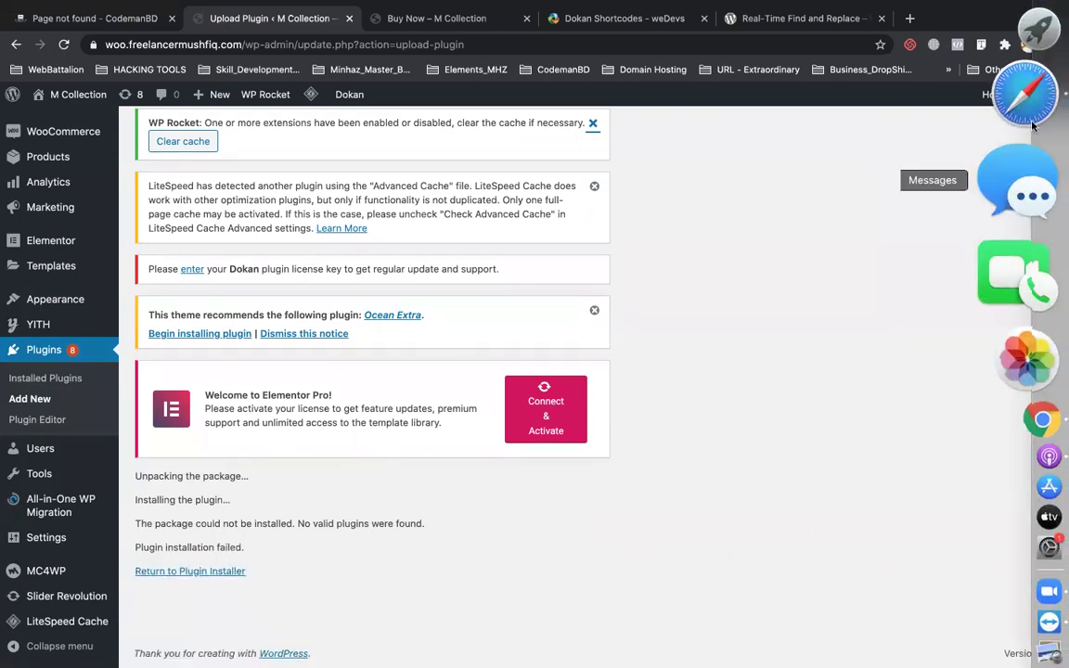
click(1025, 116)
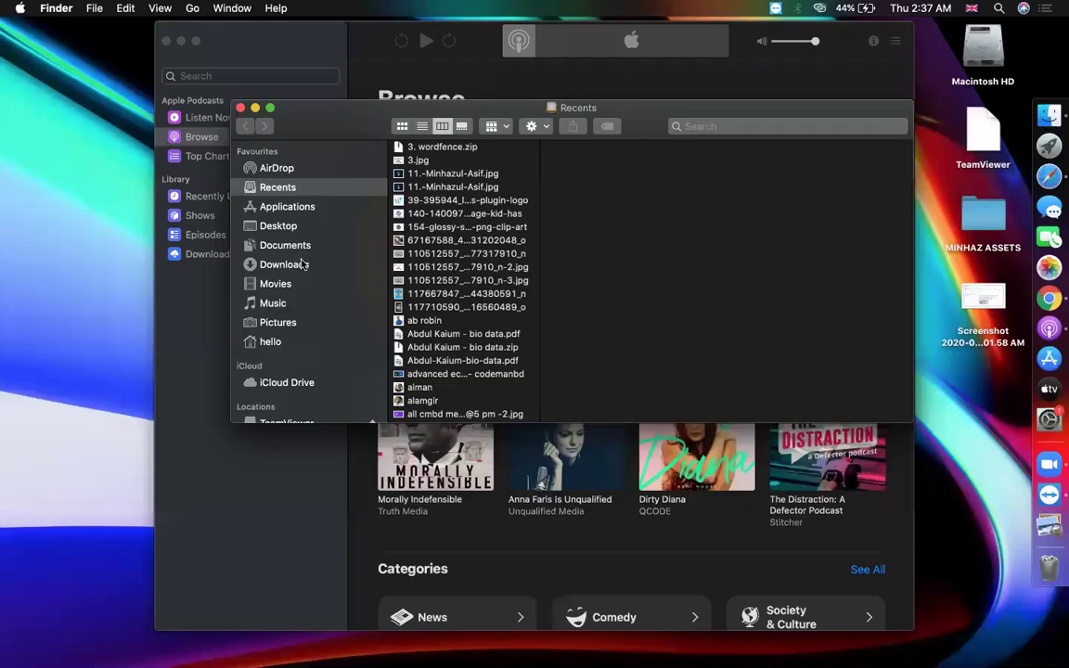
click(301, 264)
- Find WP_Rocket_[v2.11.5]_not NULL.zip in the Downloads folder and extract it
text(wp)
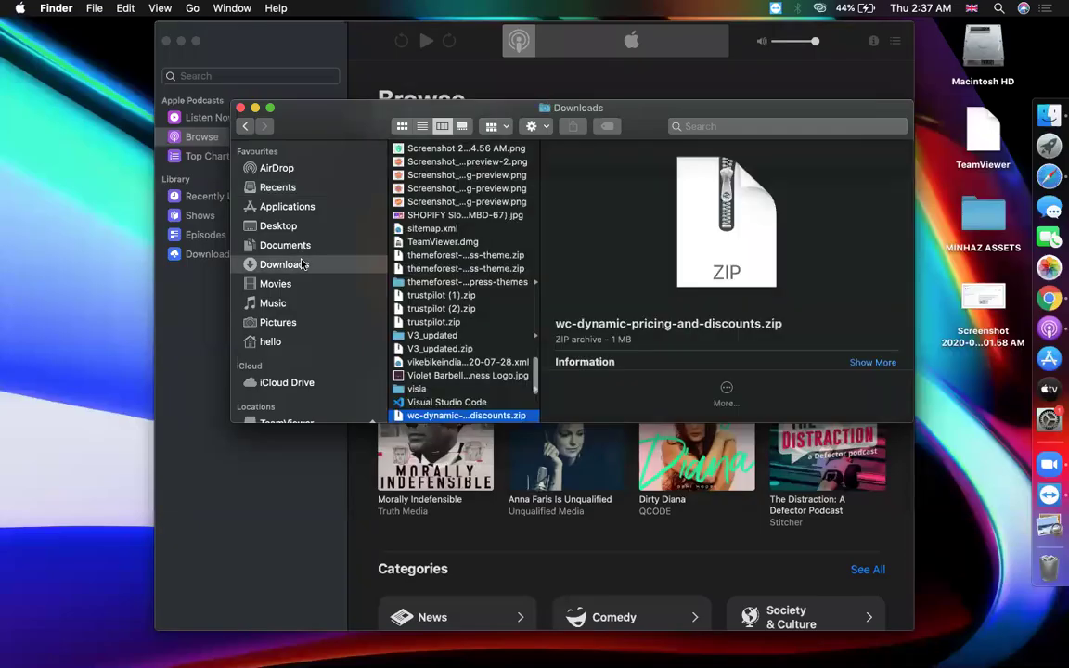
text(r)
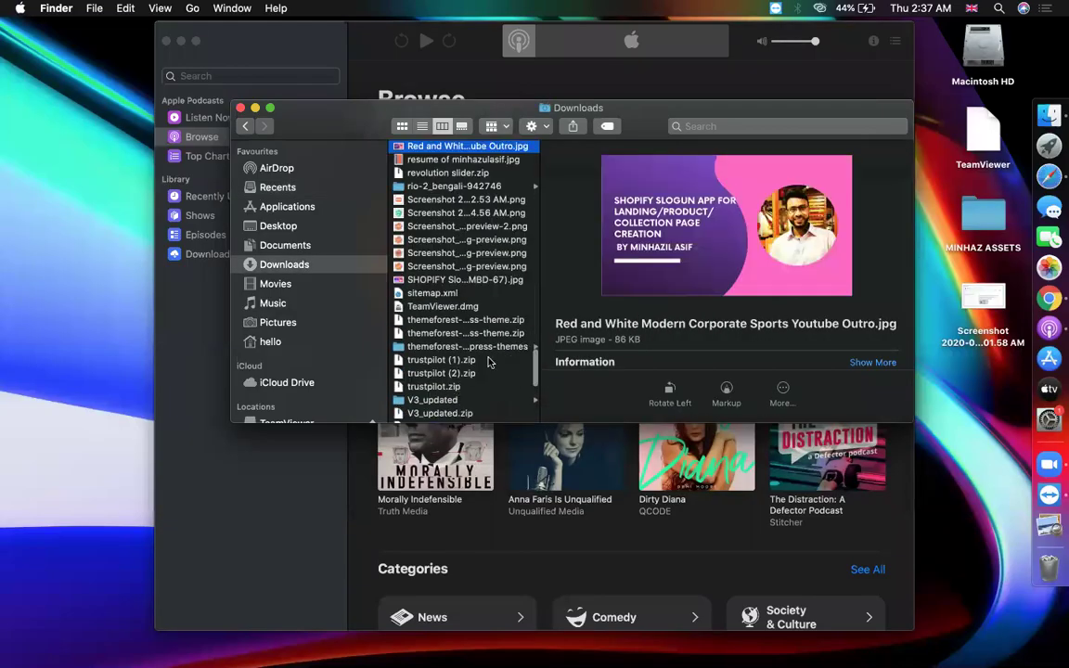
text(wp)
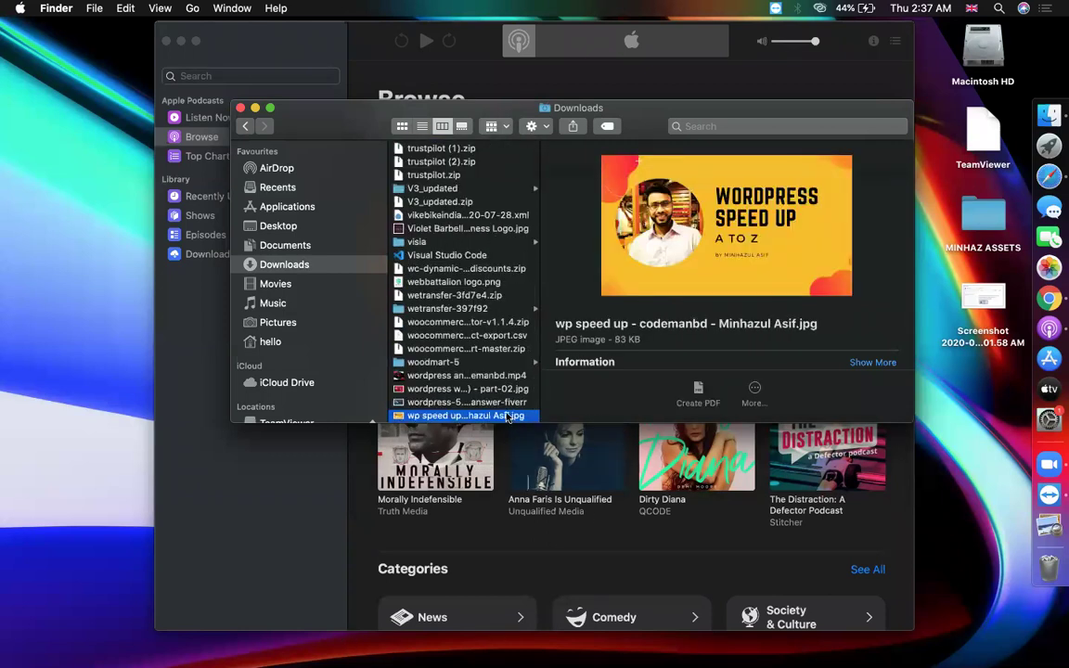
key(Return)
click(498, 308)
scroll(498, 306, down, 3)
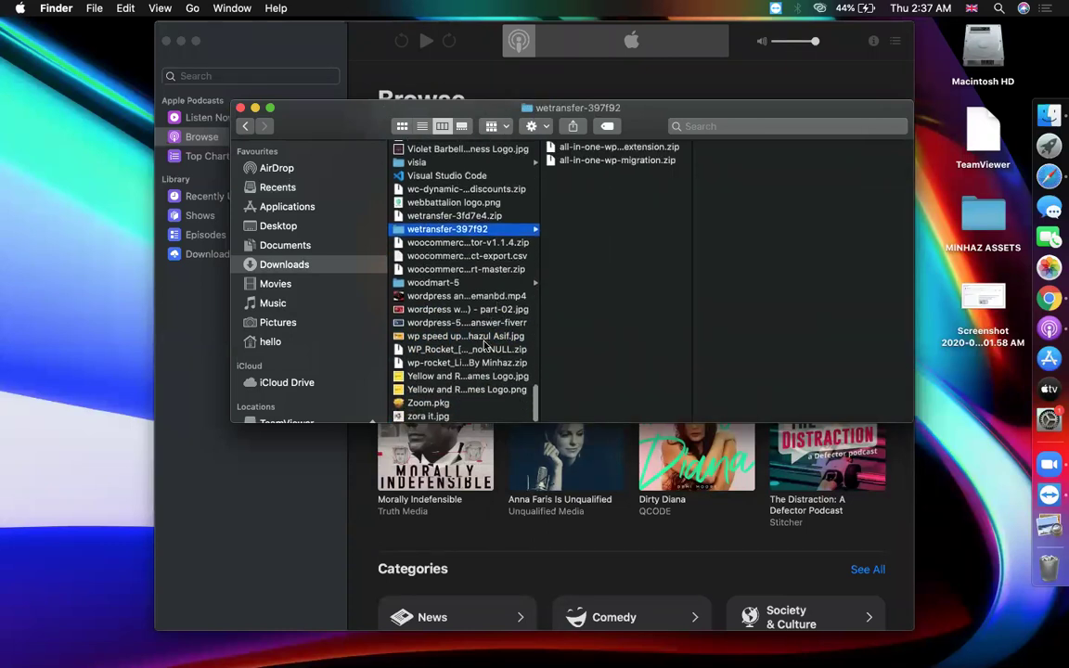
click(484, 351)
double_click(484, 350)
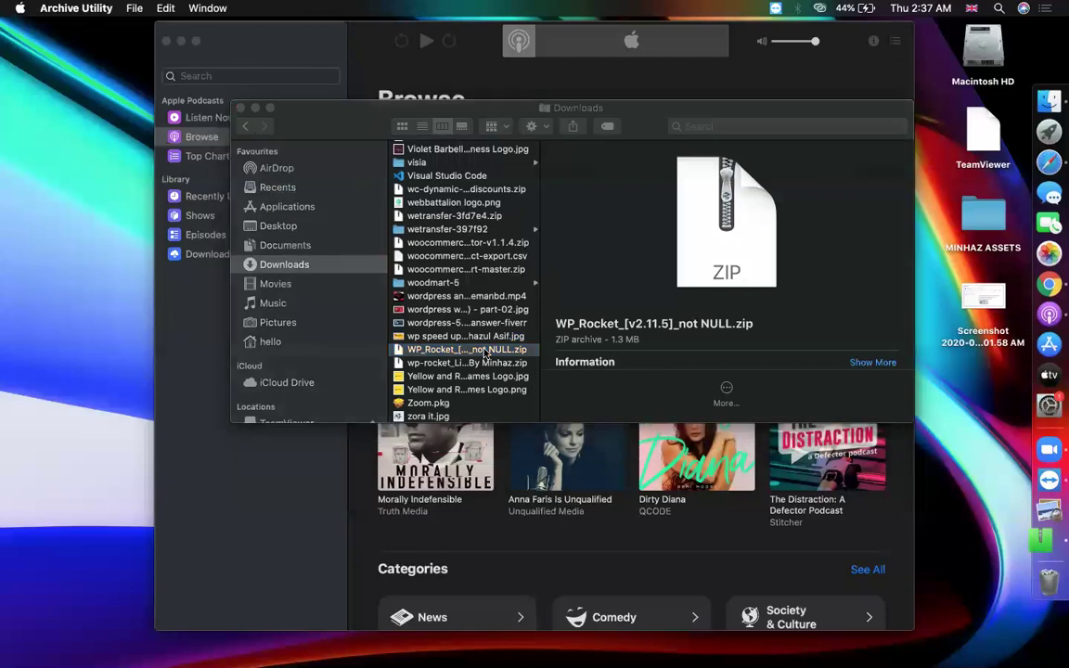
- Compress the wp-rocket folder inside the extracted WP_Rocket_[v2.11.5]_not NULL folder into its own zip archive
click(485, 351)
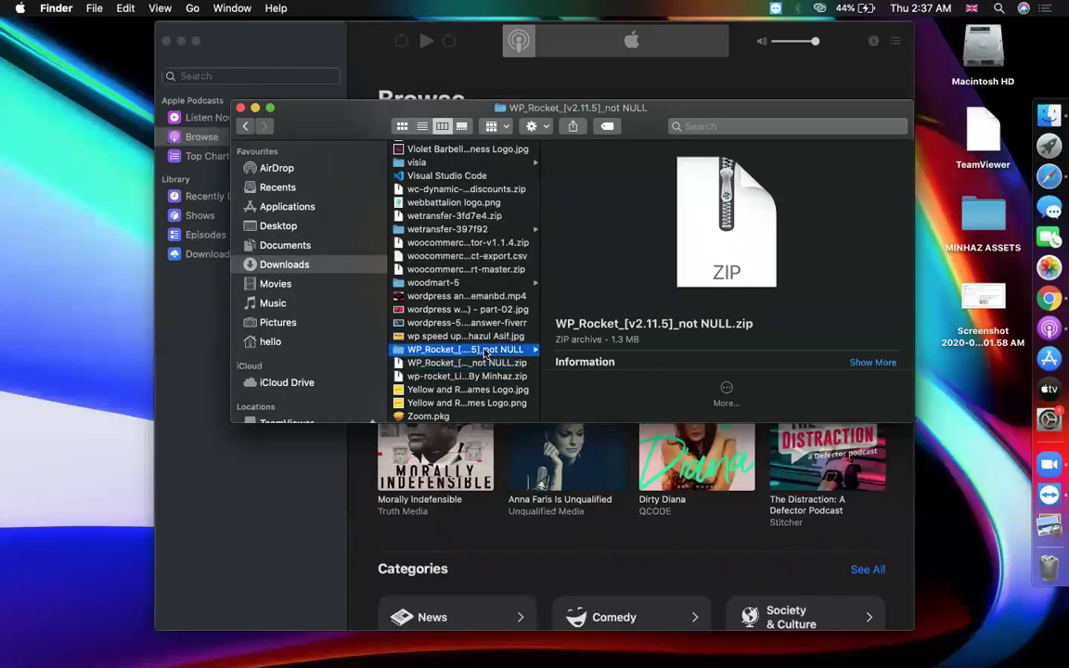
click(606, 174)
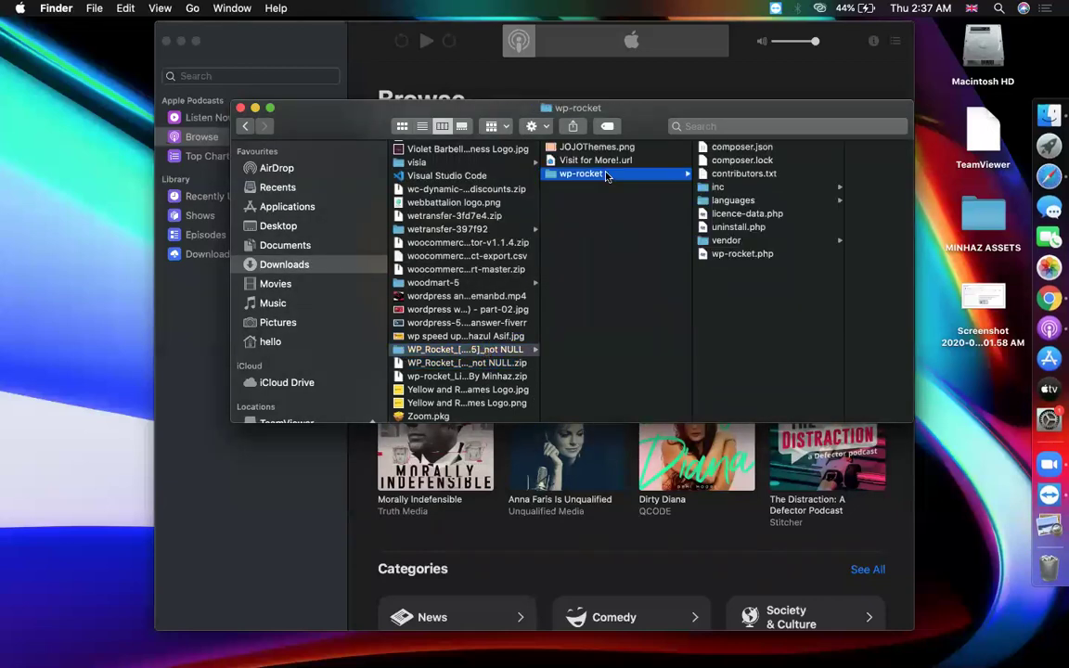
right_click(608, 175)
click(652, 258)
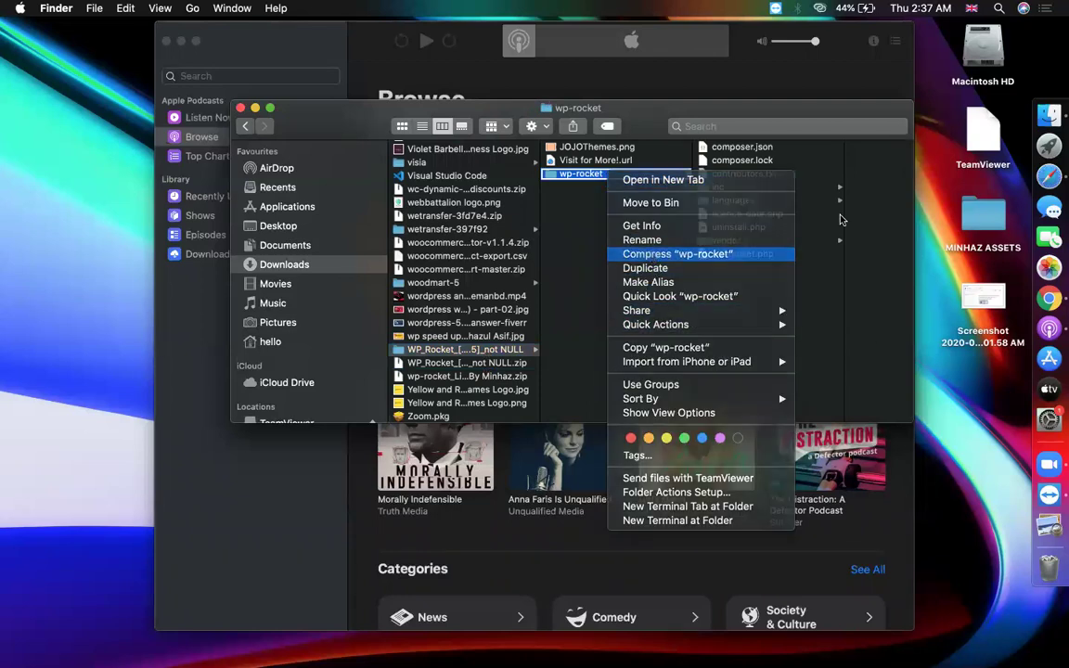
- Switch back to the Chrome window with the WordPress plugin upload page
click(1058, 175)
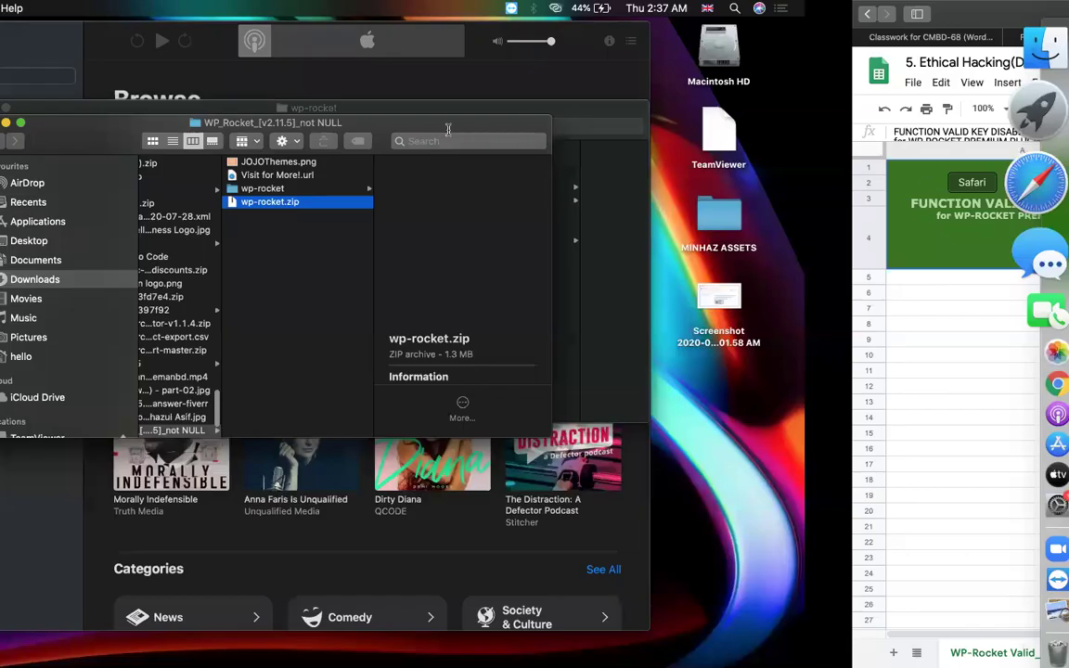
key(ctrl+Up)
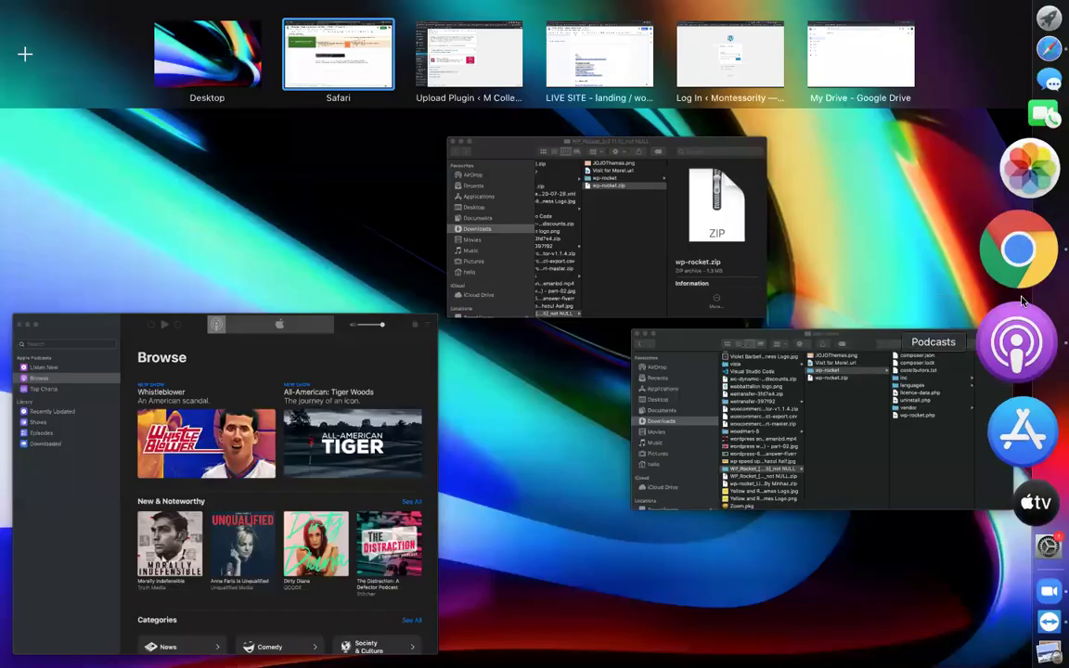
key(ctrl+Right)
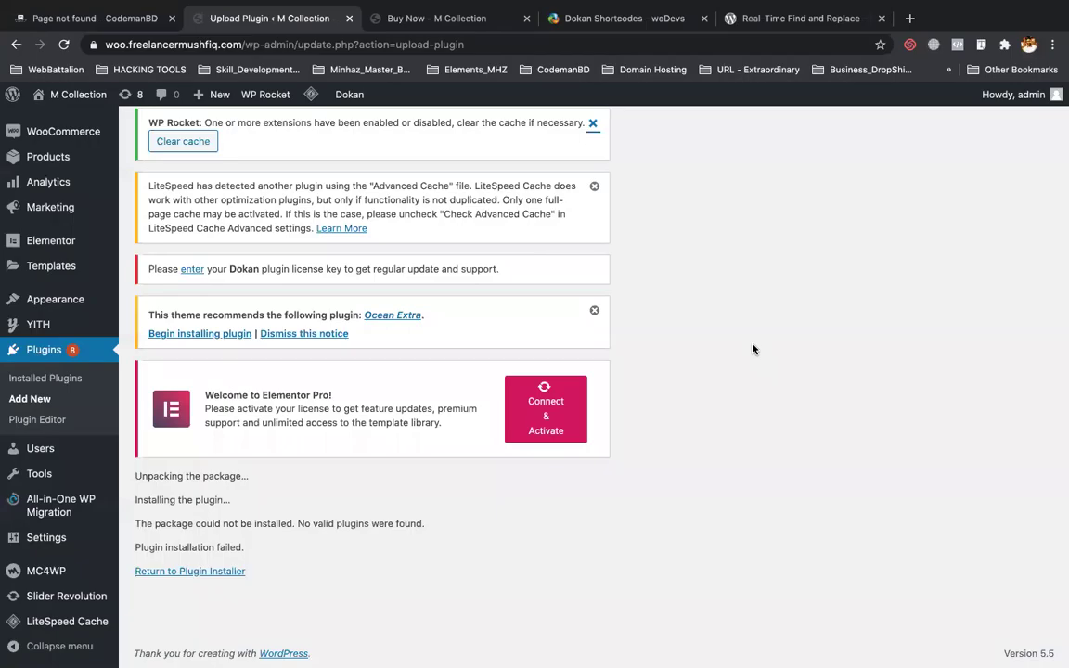
- Open the Installed Plugins page of the WordPress site
scroll(280, 282, up, 5)
scroll(315, 519, down, 1)
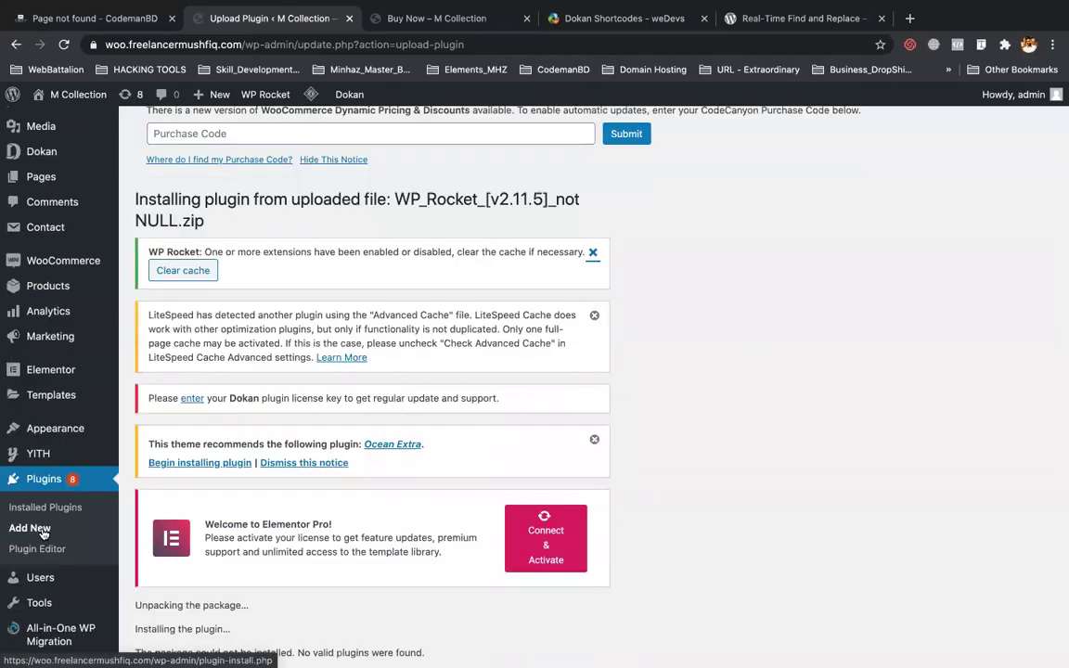
scroll(416, 533, down, 3)
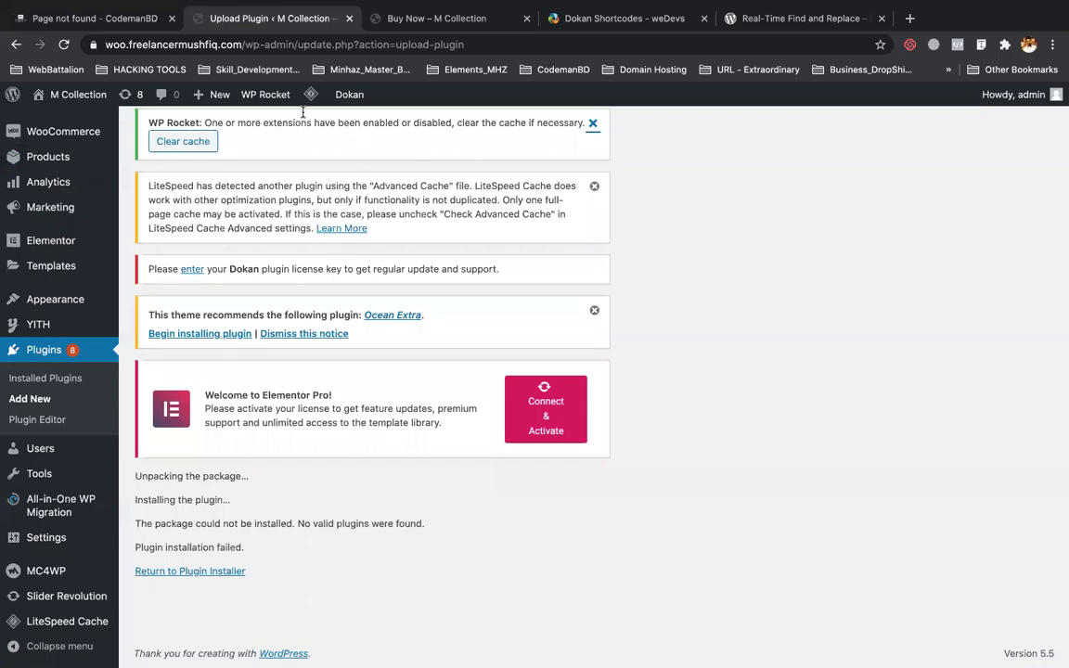
scroll(730, 196, up, 3)
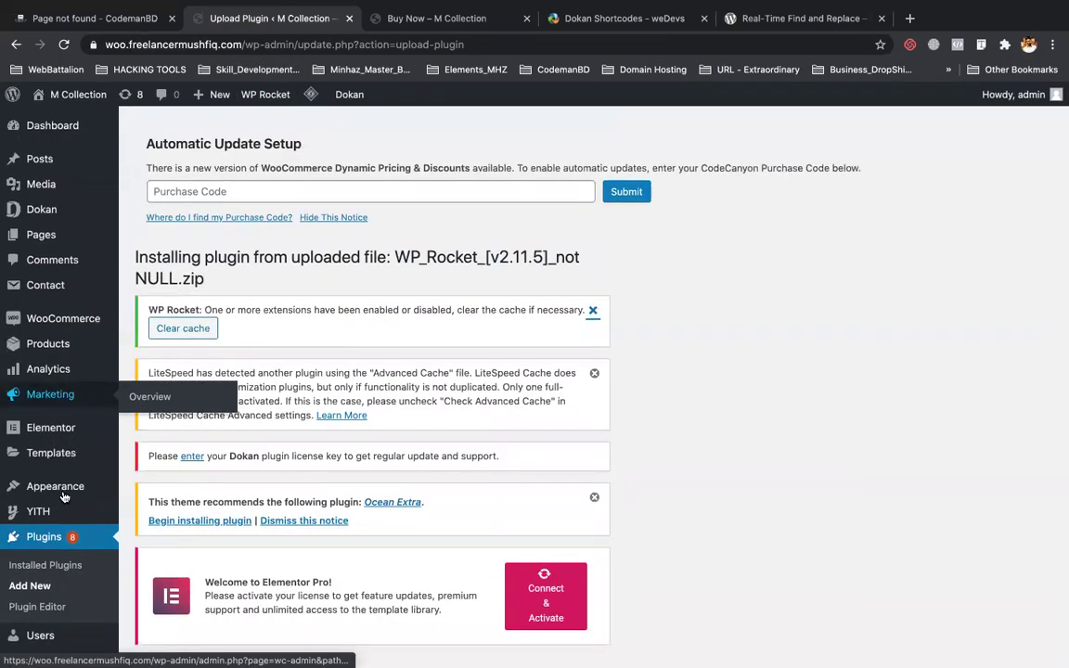
scroll(70, 556, down, 1)
scroll(67, 561, down, 2)
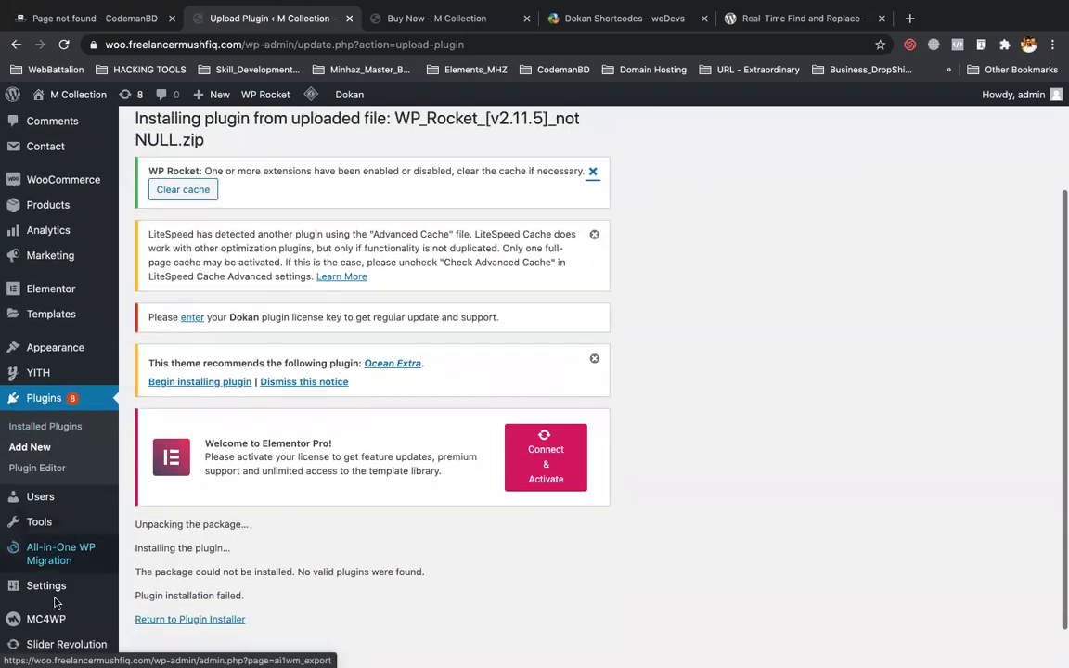
mouse_move(43, 594)
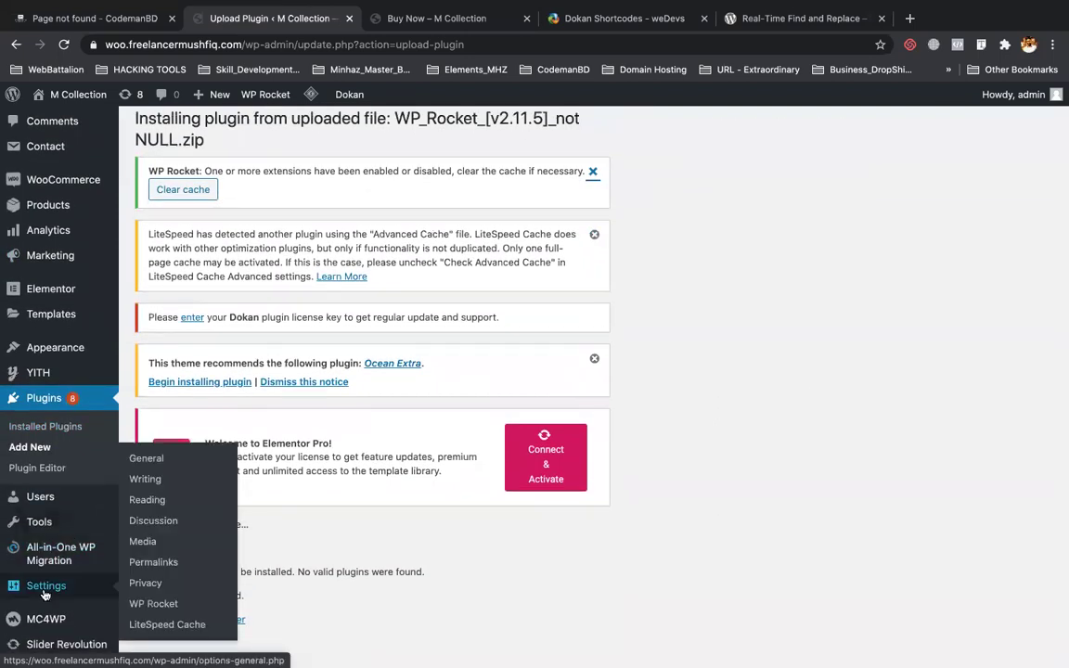
click(41, 426)
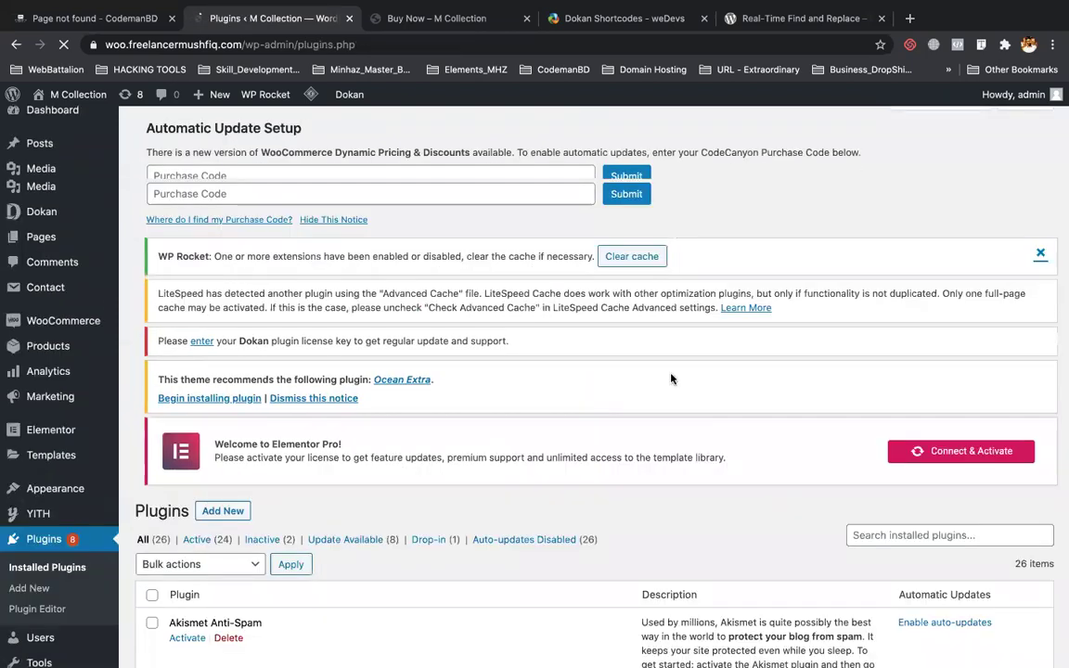
- Look through the list of installed plugins, including the WP Rocket entry
scroll(671, 375, down, 5)
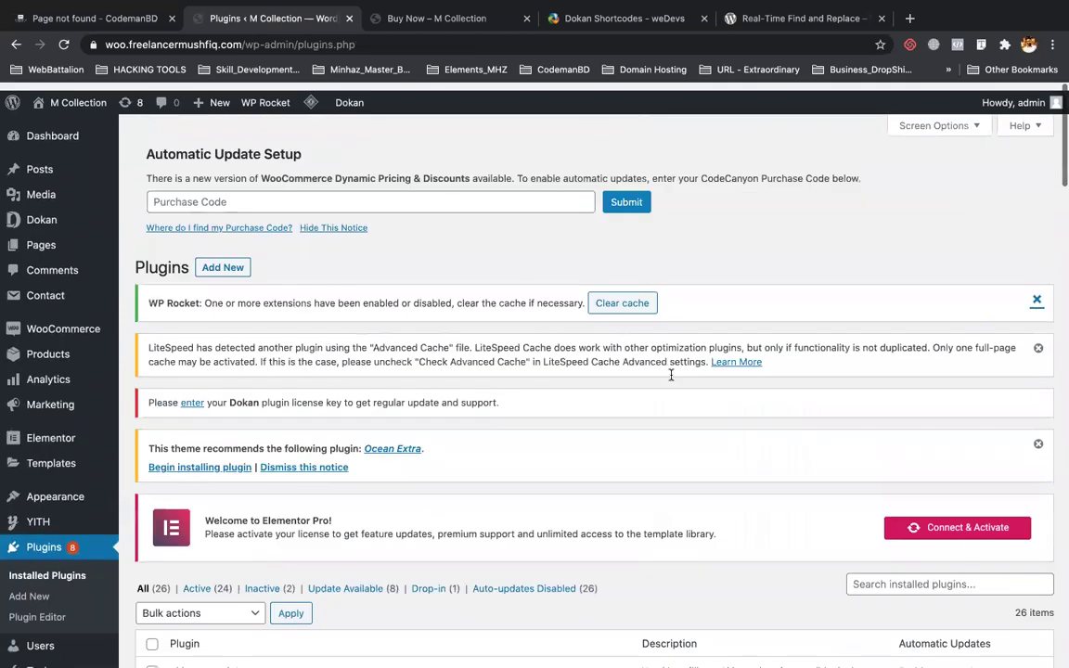
scroll(671, 375, down, 15)
scroll(671, 375, down, 15)
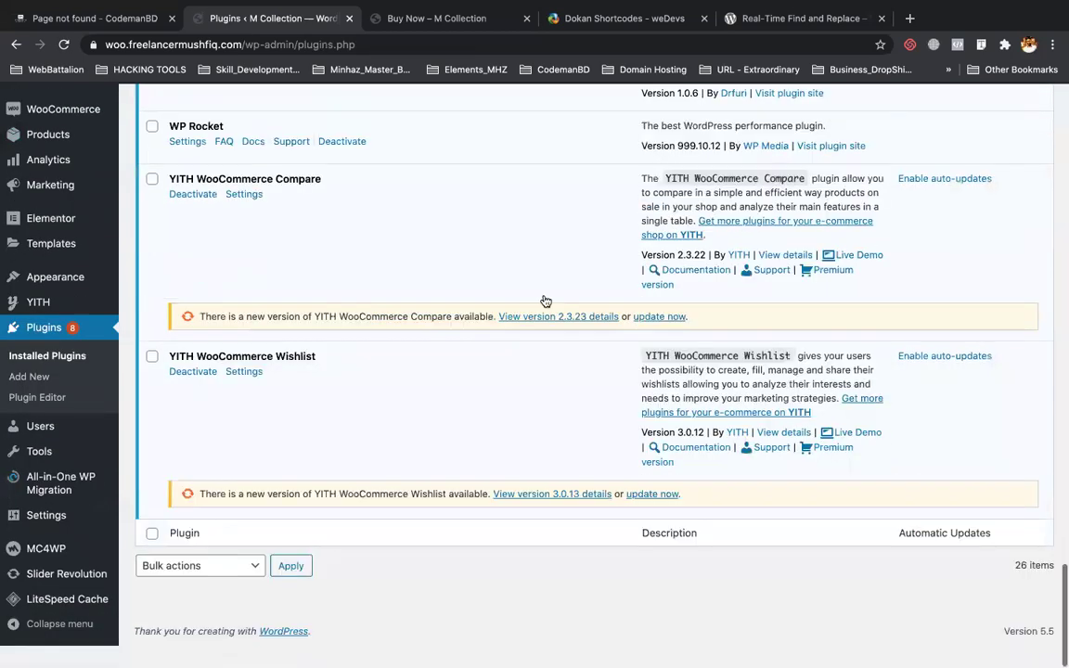
scroll(543, 301, up, 12)
scroll(459, 221, up, 5)
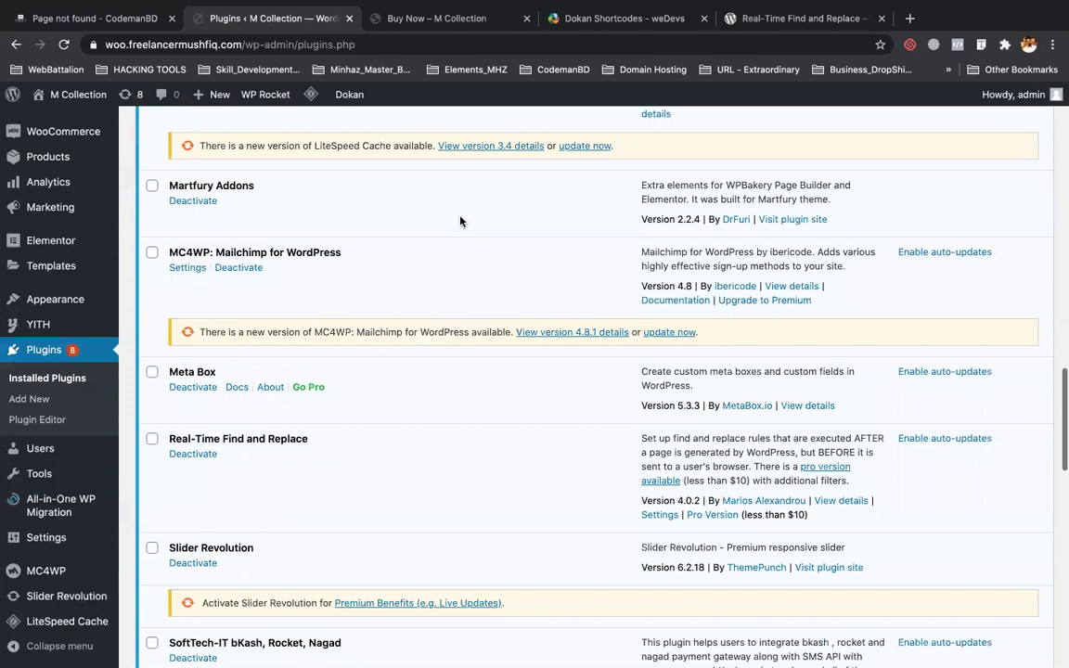
- Deactivate the WP Rocket plugin in the plugin list and hide the WooCommerce Dynamic Pricing & Discounts update notice
scroll(212, 336, down, 1)
scroll(213, 337, down, 2)
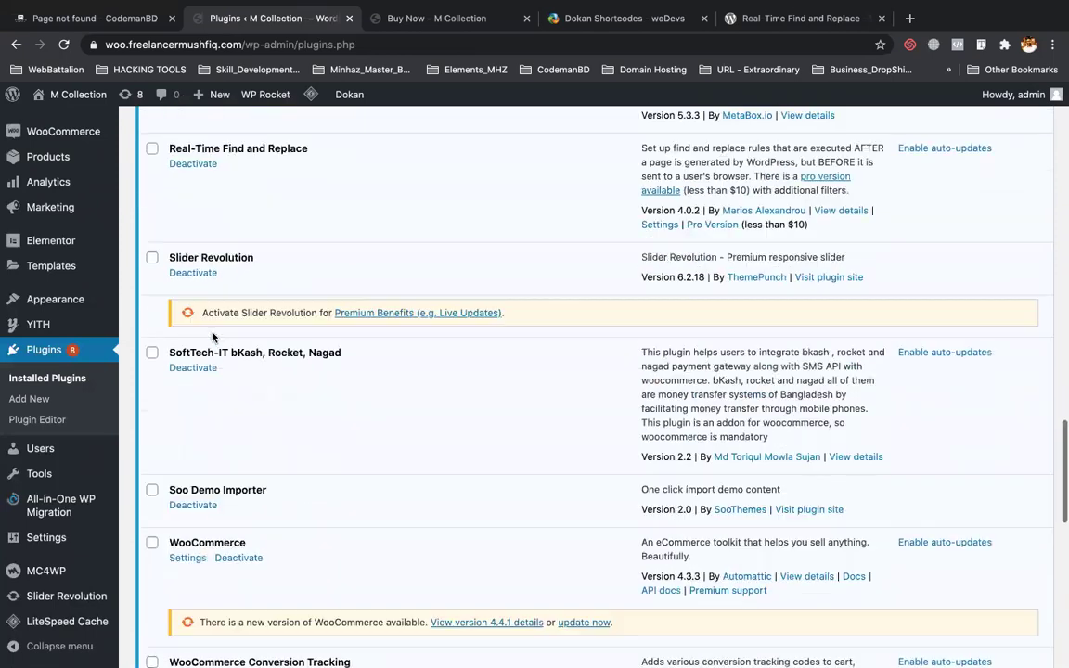
scroll(213, 337, down, 10)
click(342, 218)
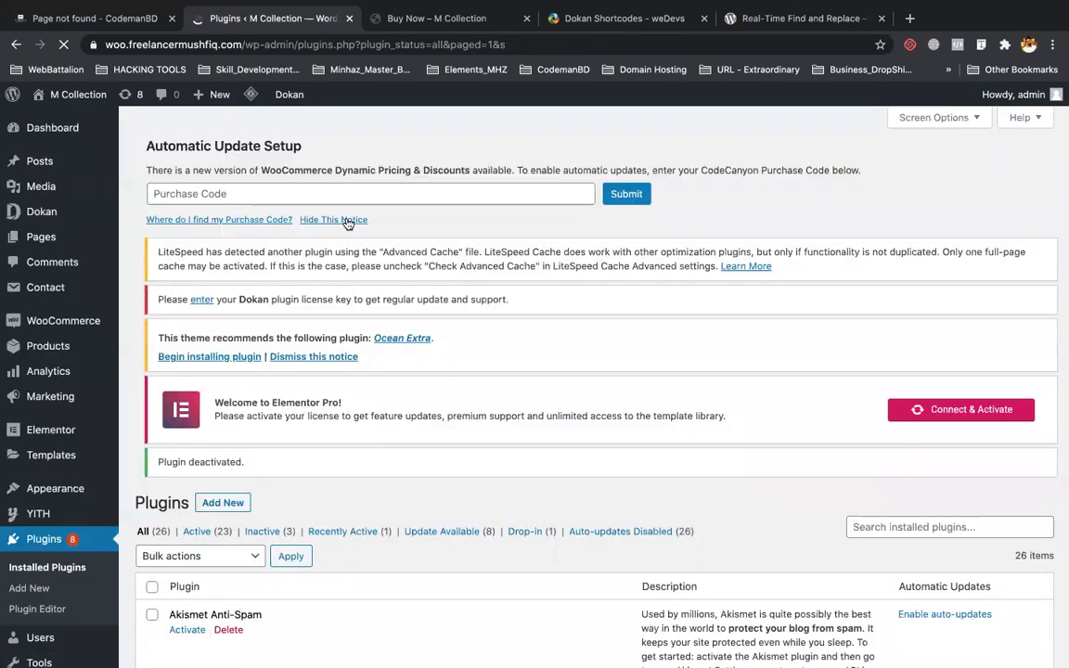
- Delete the inactive WP Rocket plugin, version 999.10.12, from the installed plugins
scroll(345, 411, down, 15)
scroll(346, 411, down, 3)
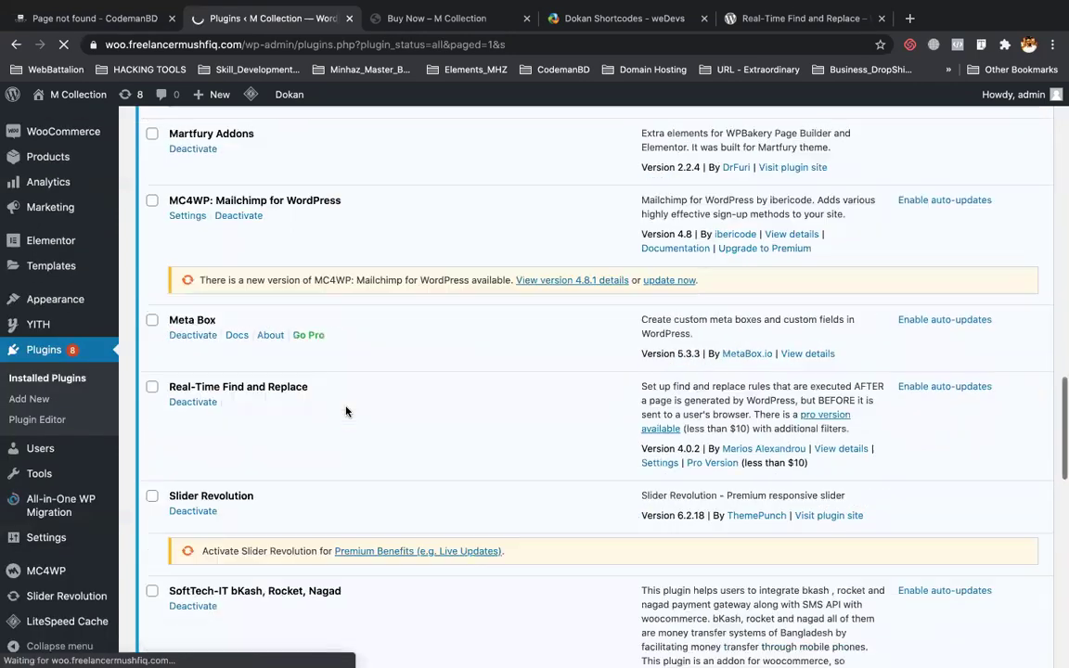
scroll(346, 411, down, 8)
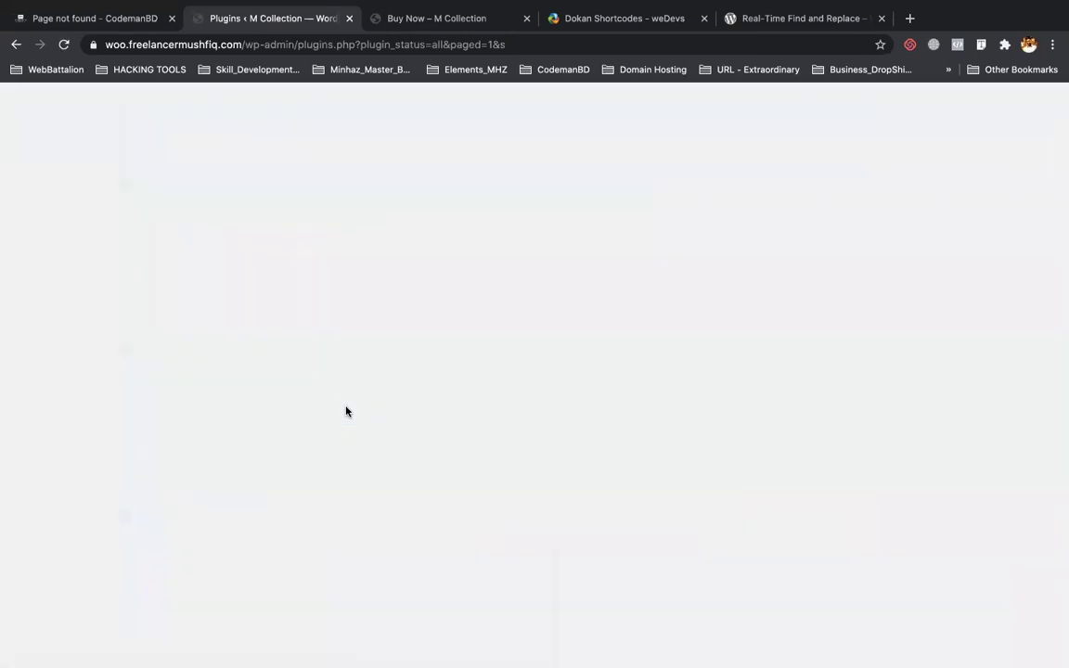
scroll(345, 411, down, 15)
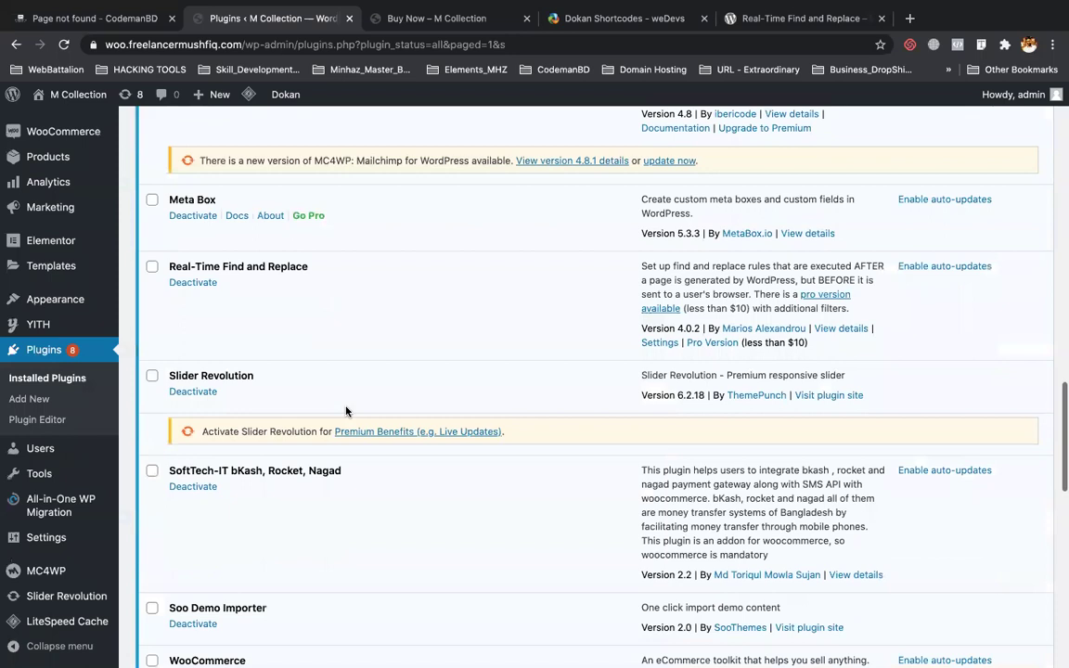
scroll(345, 411, down, 10)
scroll(196, 213, down, 1)
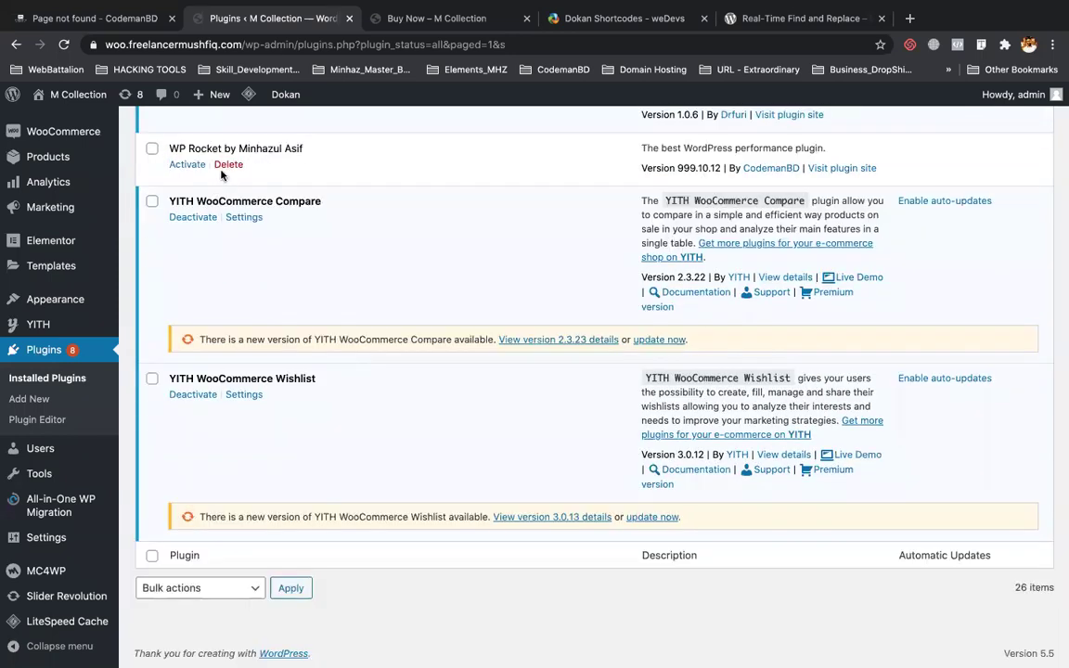
scroll(241, 204, up, 2)
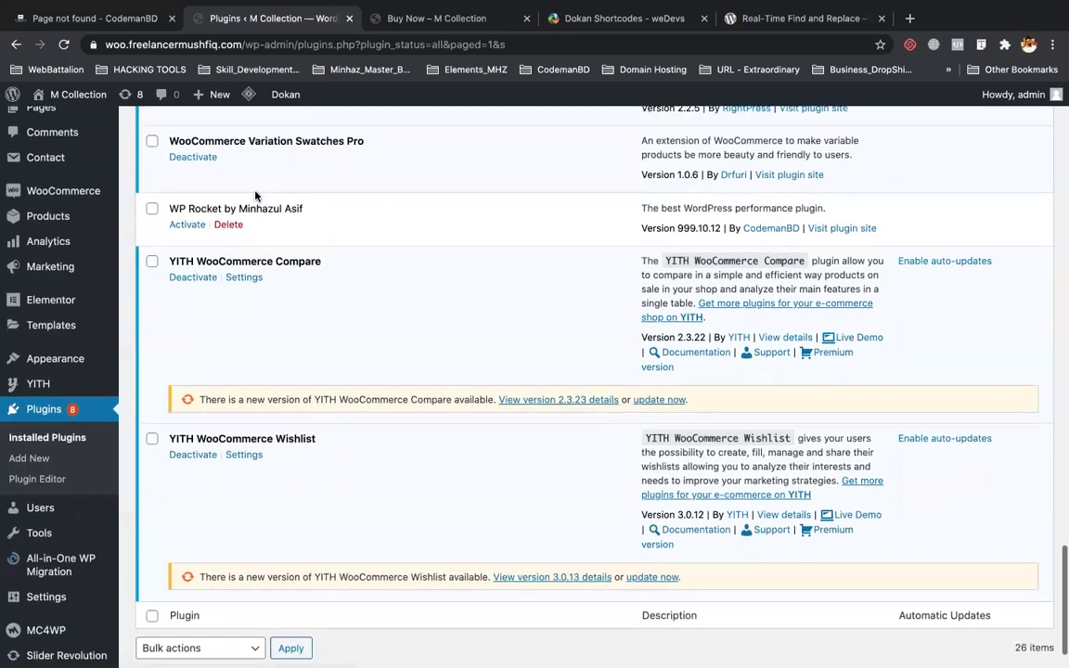
double_click(176, 226)
drag(201, 225, 316, 230)
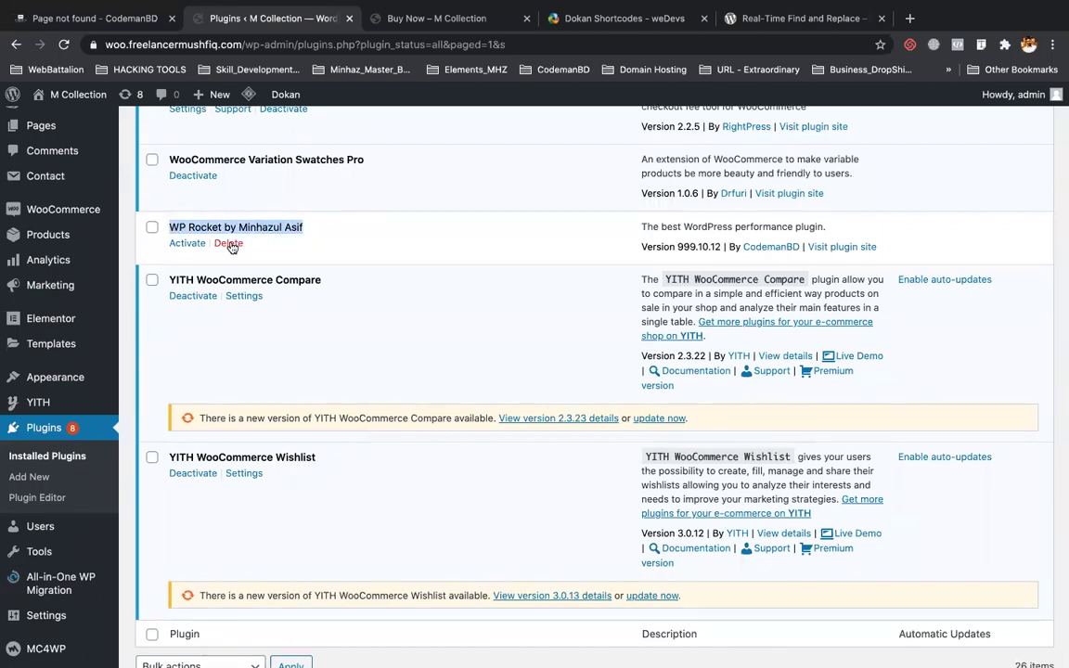
click(601, 141)
- Open the form for uploading a new plugin and start choosing its zip file
scroll(491, 306, up, 20)
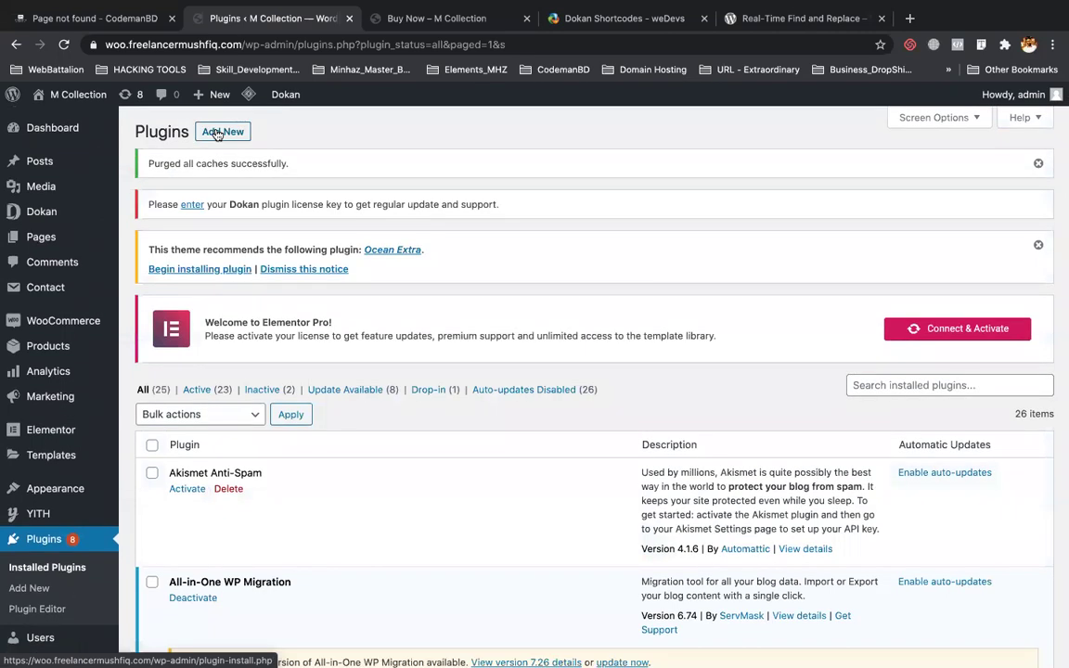
click(217, 133)
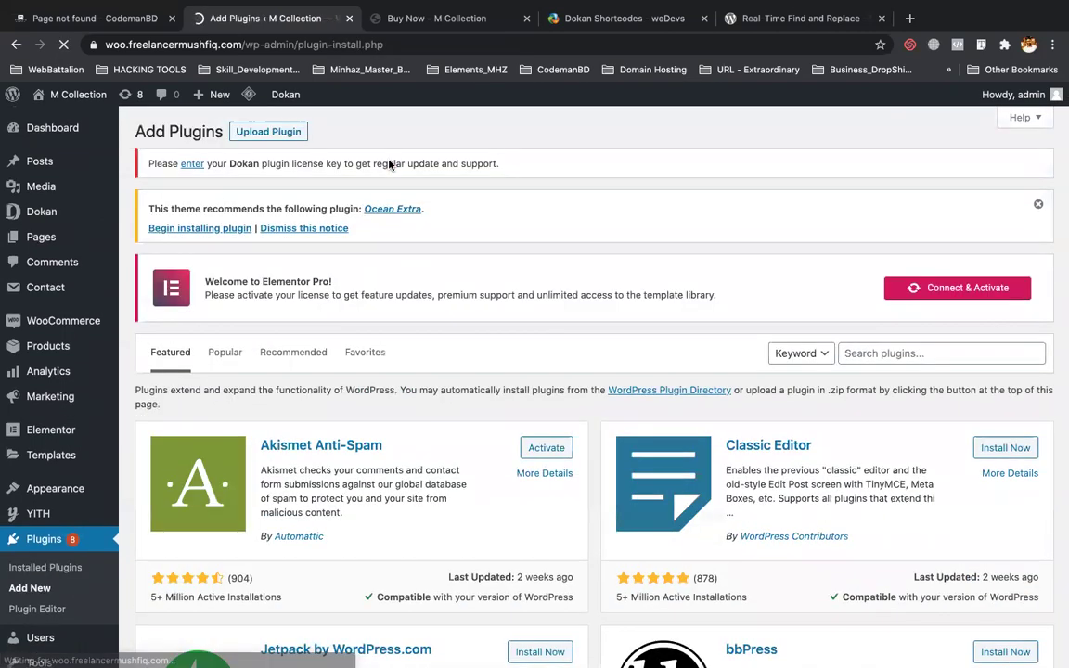
click(283, 133)
click(479, 454)
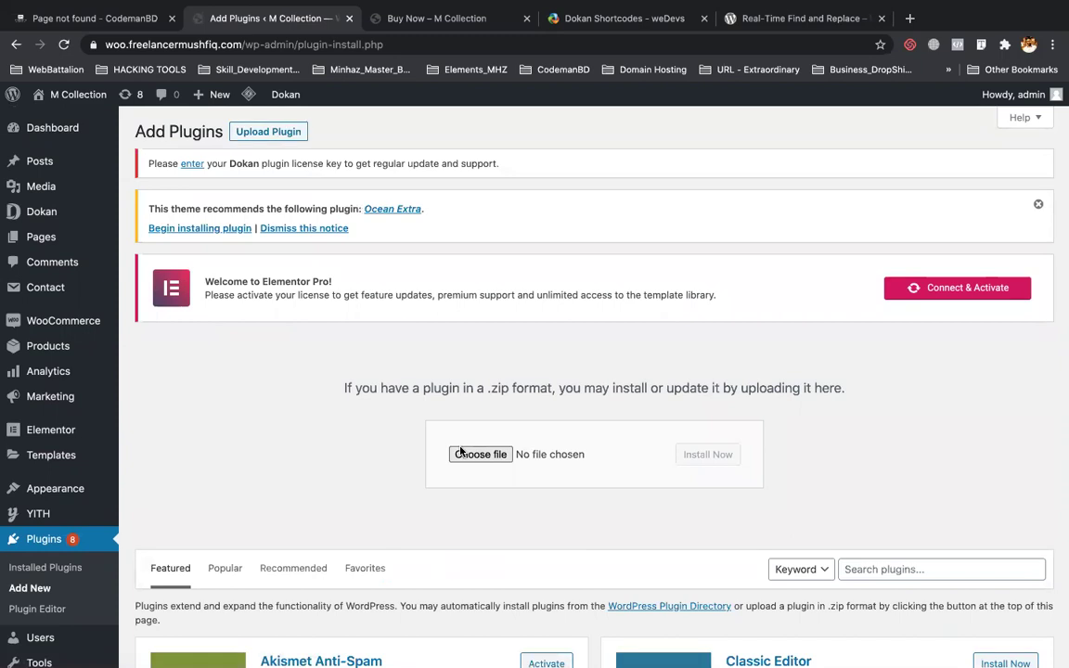
- Choose wp-rocket.zip from the WP_Rocket_[v2.11.5]_not NULL folder in Downloads as the plugin file
click(306, 161)
key(p)
scroll(315, 195, down, 10)
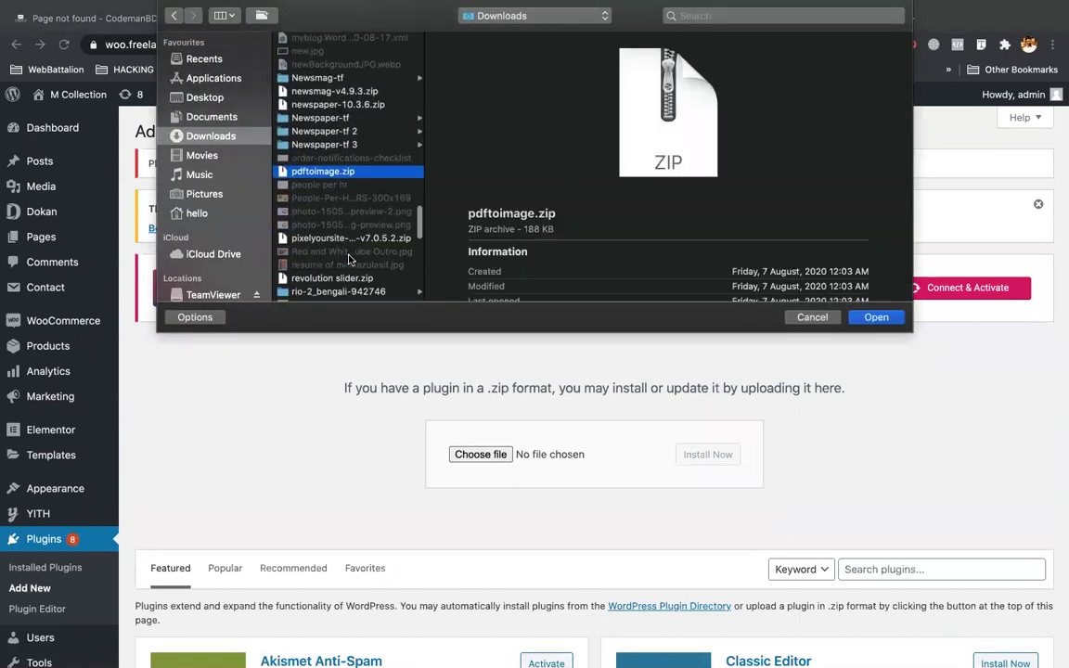
scroll(348, 250, down, 10)
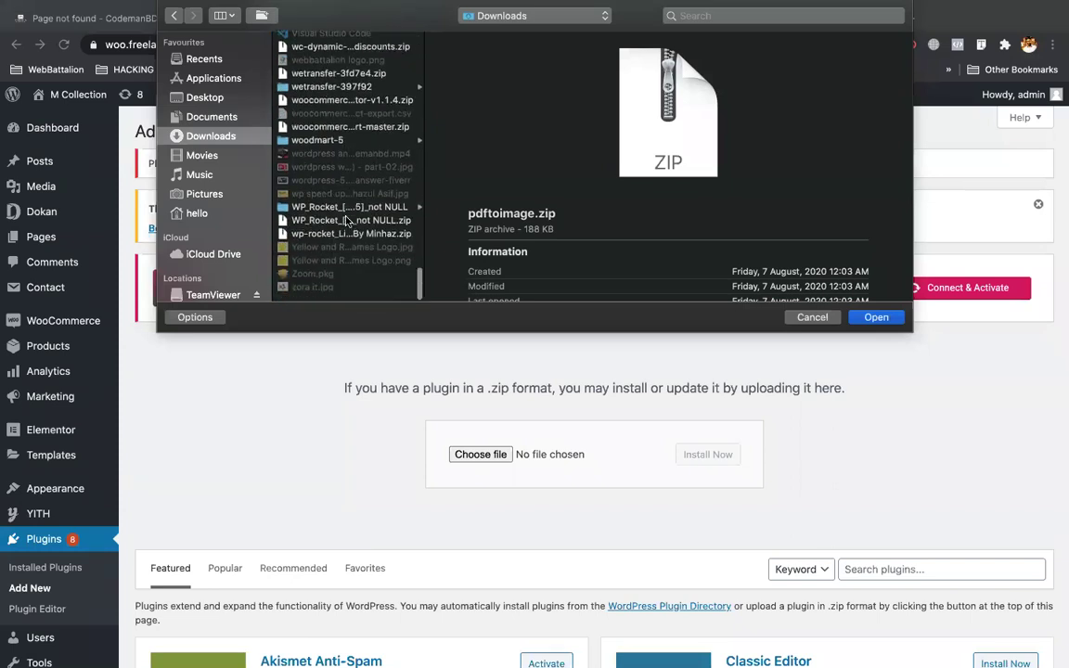
click(347, 216)
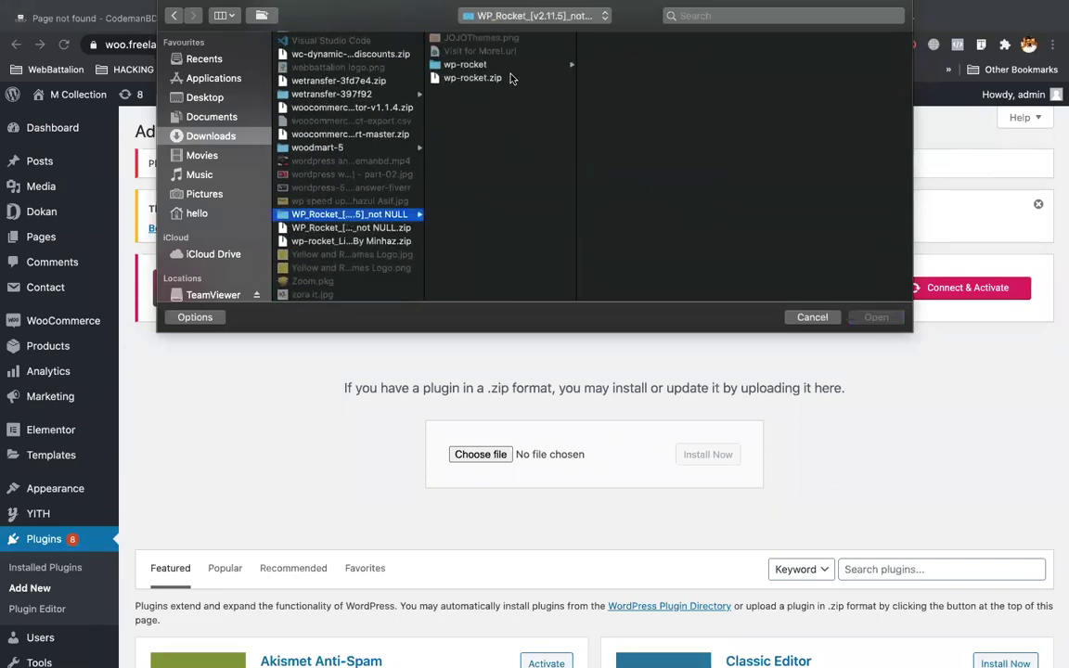
double_click(500, 79)
- Install the WP Rocket plugin from the chosen wp-rocket.zip and activate it
click(723, 453)
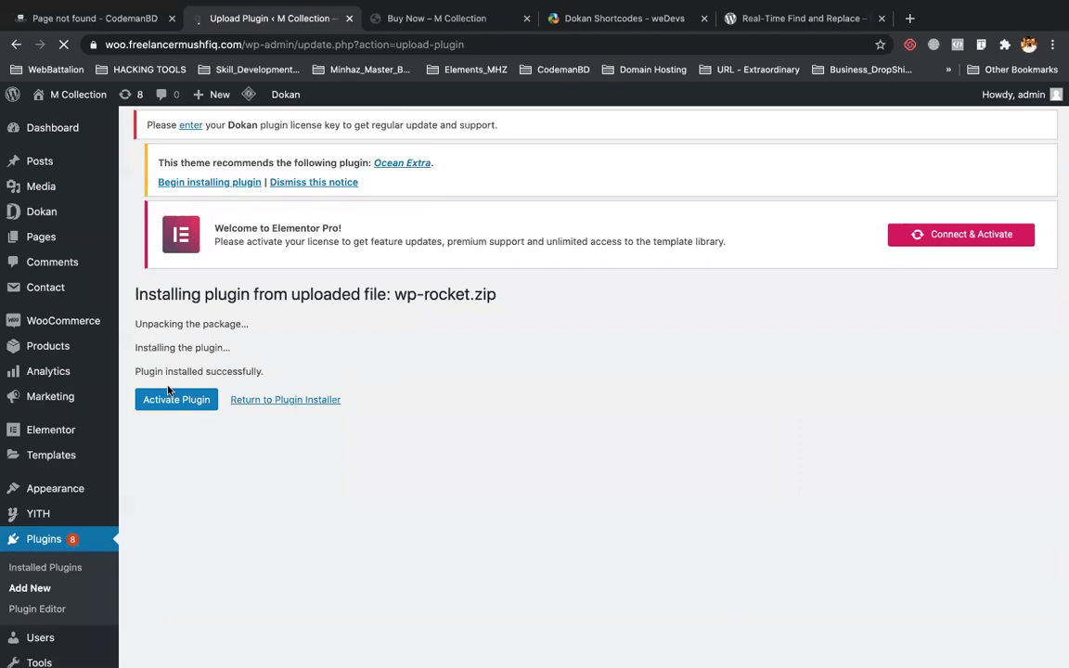
click(175, 446)
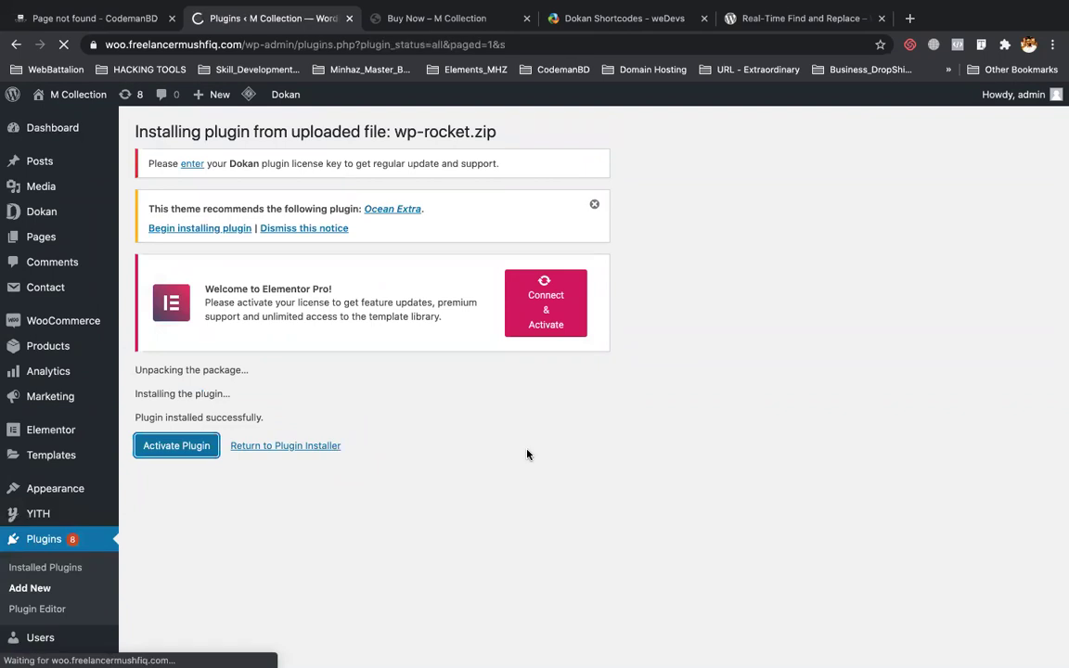
scroll(521, 454, down, 2)
scroll(522, 455, down, 4)
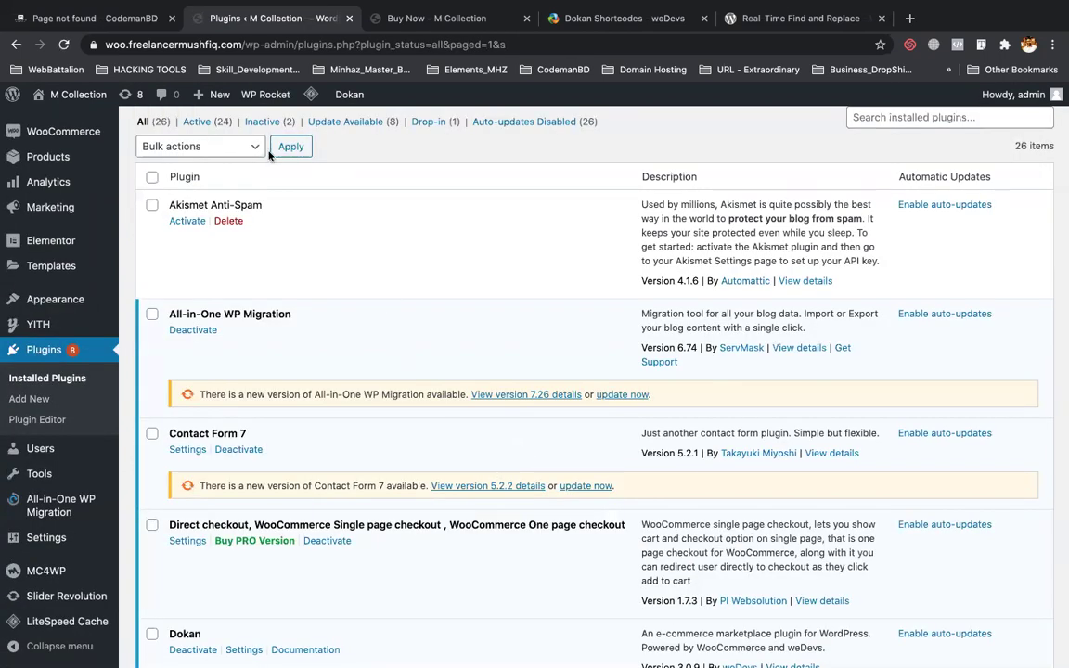
- Open the WP Rocket settings page and examine its License section with the API key and email address fields
mouse_move(266, 95)
click(265, 121)
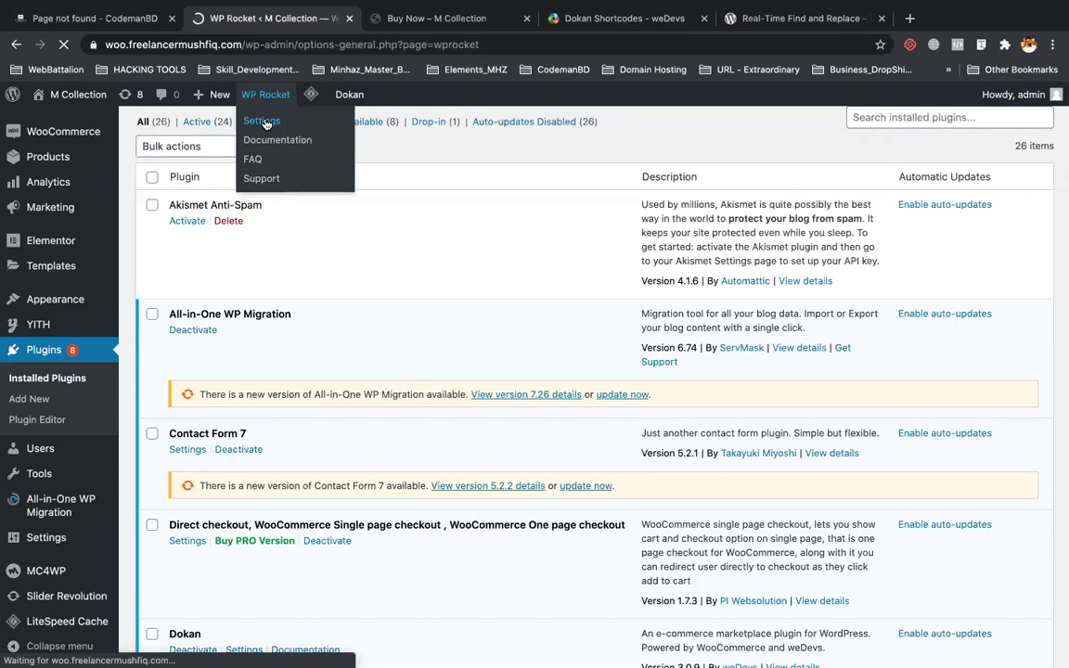
scroll(380, 241, down, 3)
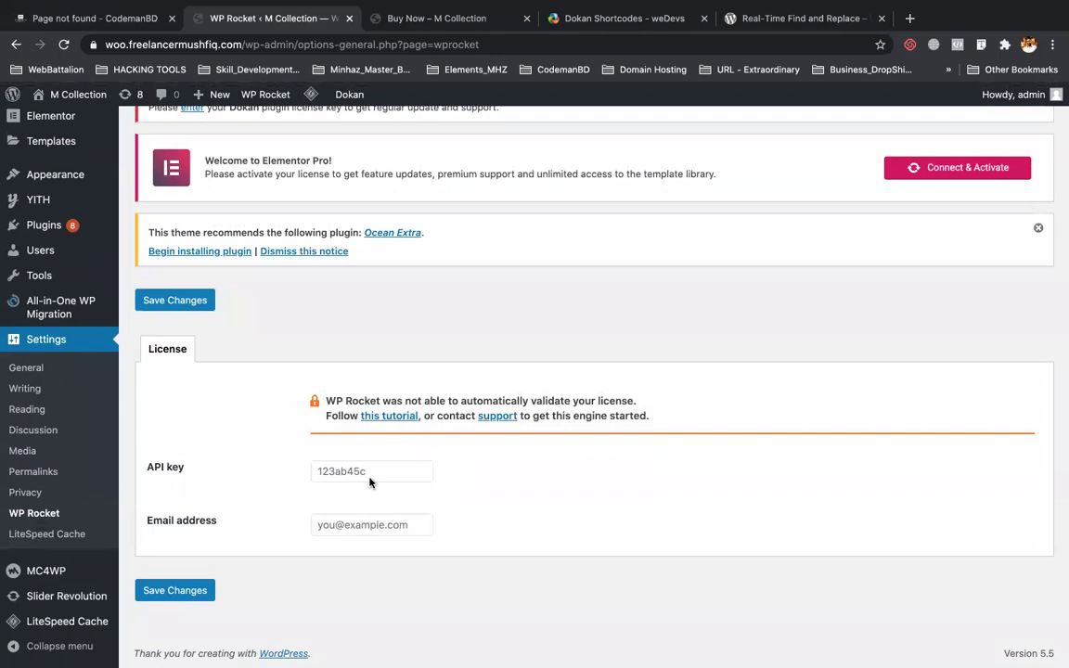
scroll(334, 426, up, 4)
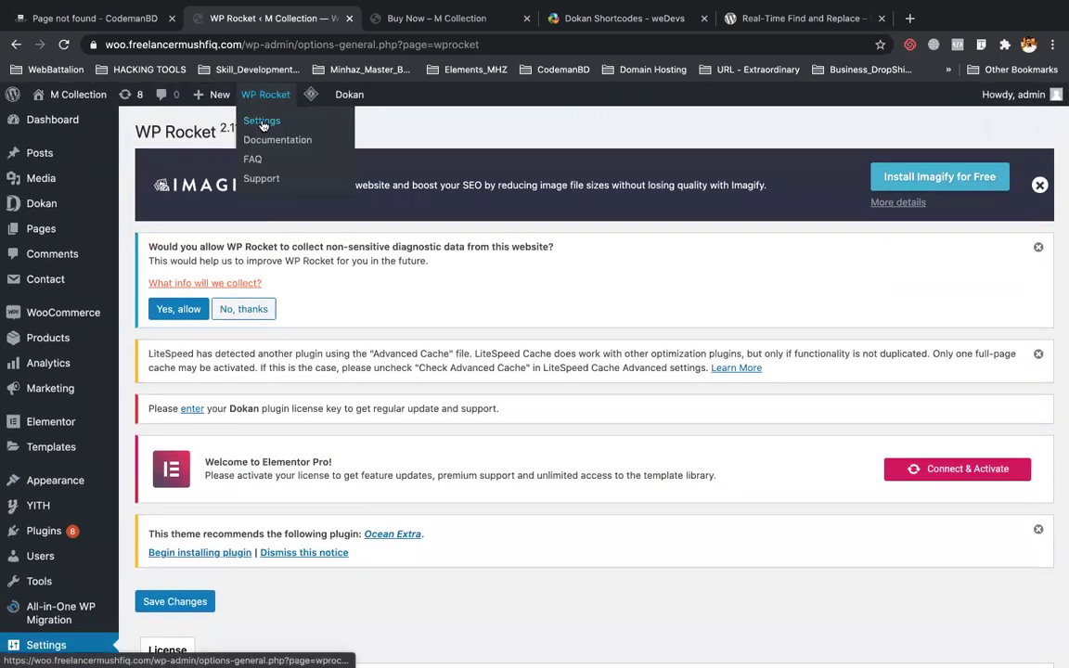
scroll(530, 425, down, 3)
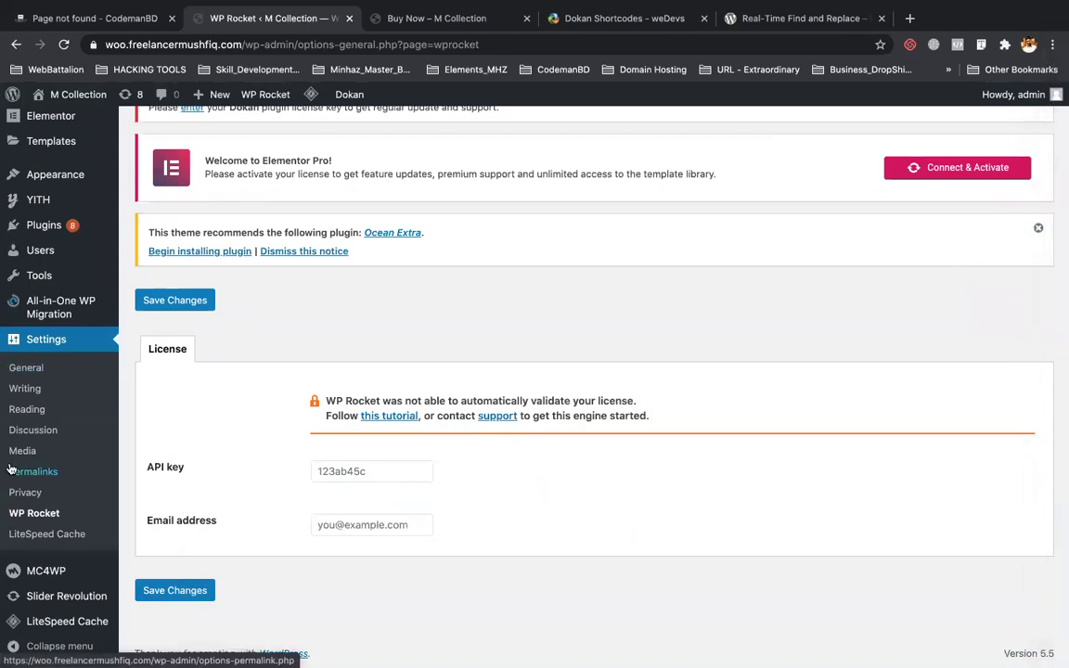
- Open the Add Plugins page and search for "wp file manager"
mouse_move(94, 236)
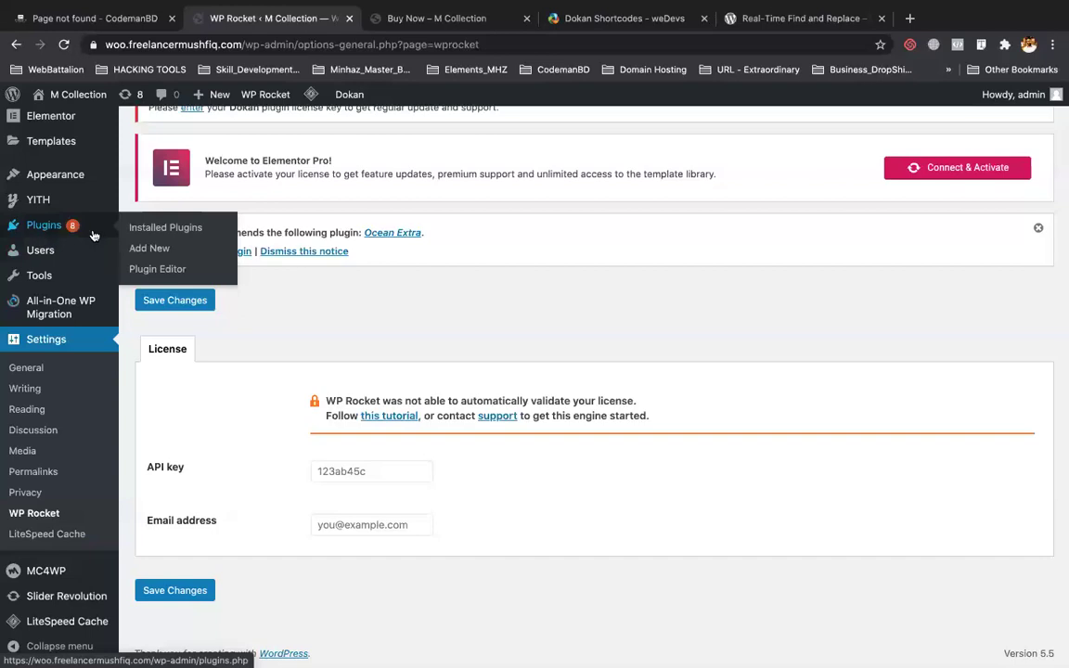
click(138, 249)
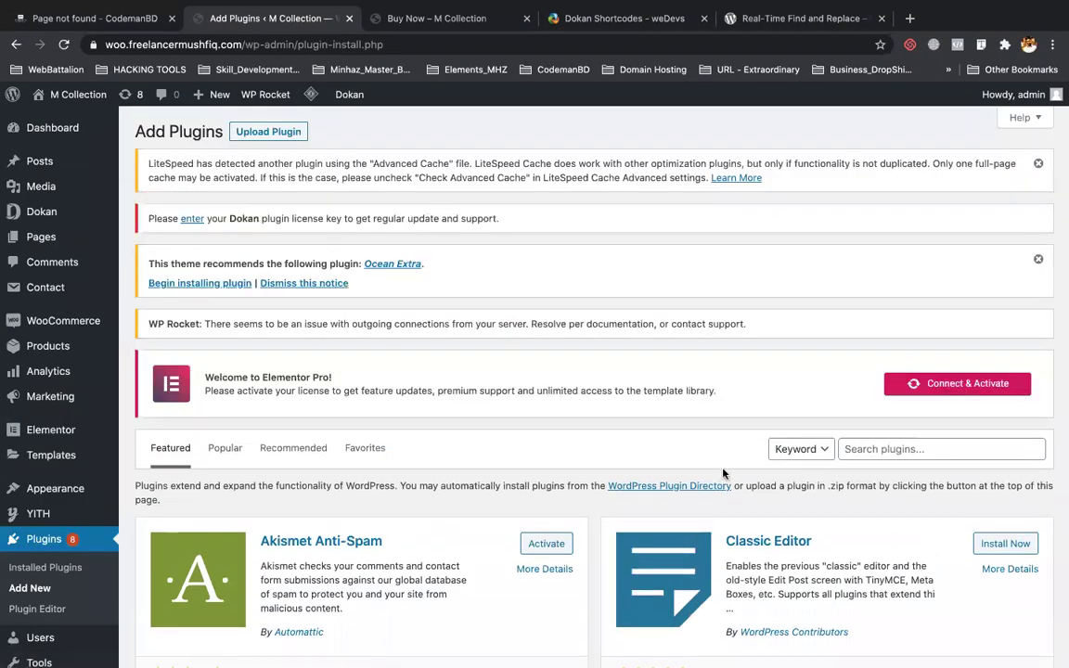
click(870, 450)
text(wp file manager)
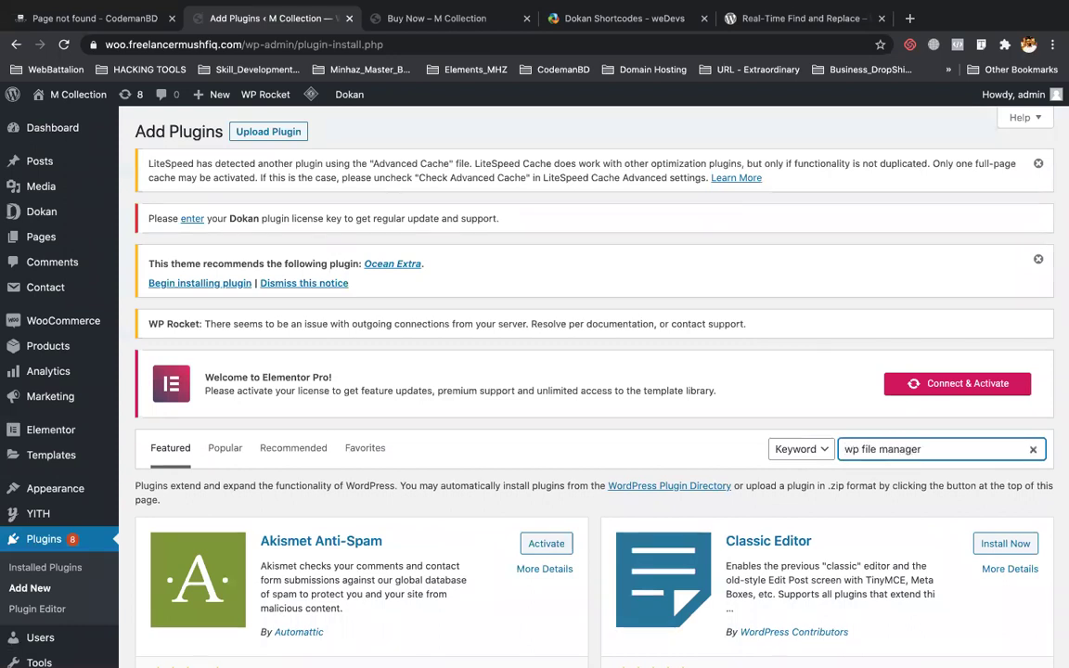
- Install the File Manager plugin by mndpsingh287 from the search results and activate it
scroll(694, 438, down, 2)
scroll(567, 408, up, 3)
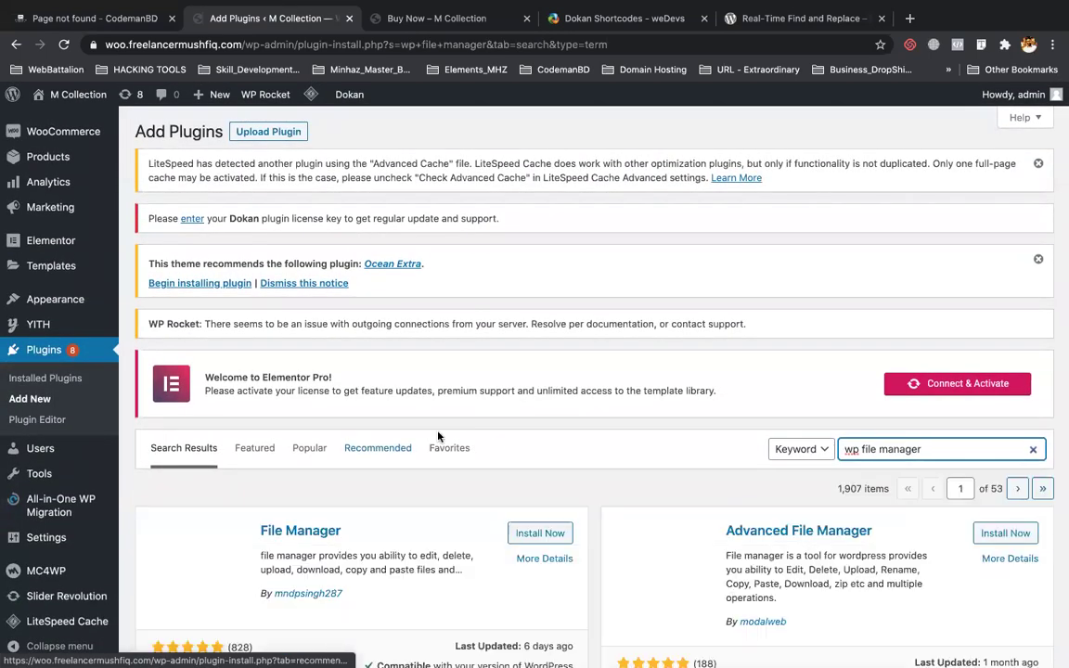
scroll(501, 441, down, 2)
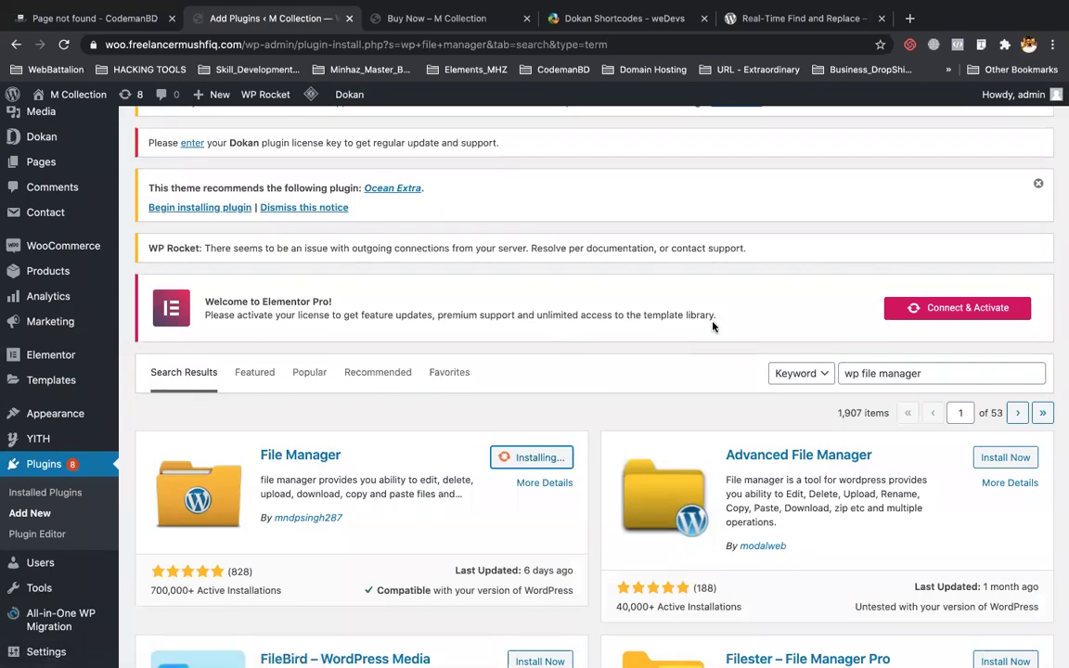
scroll(712, 325, down, 3)
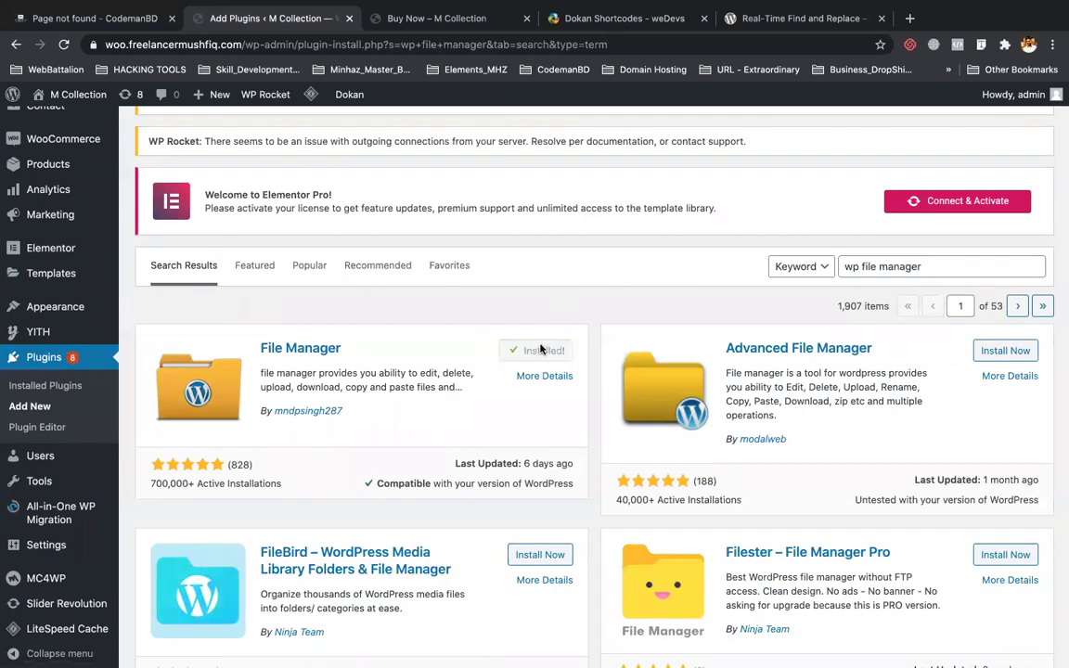
click(544, 350)
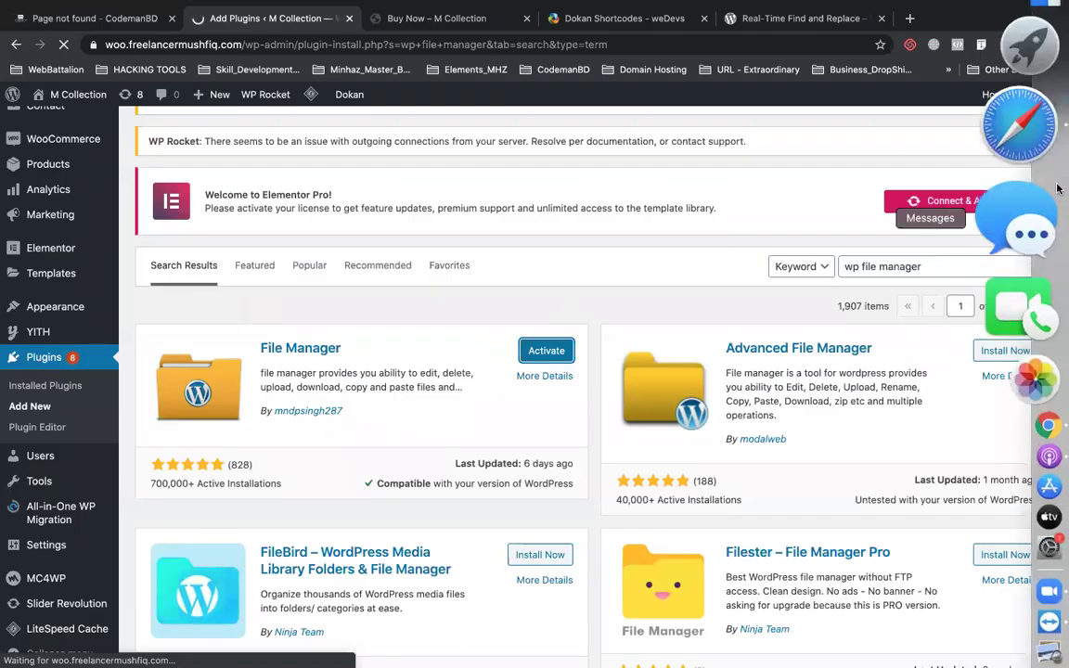
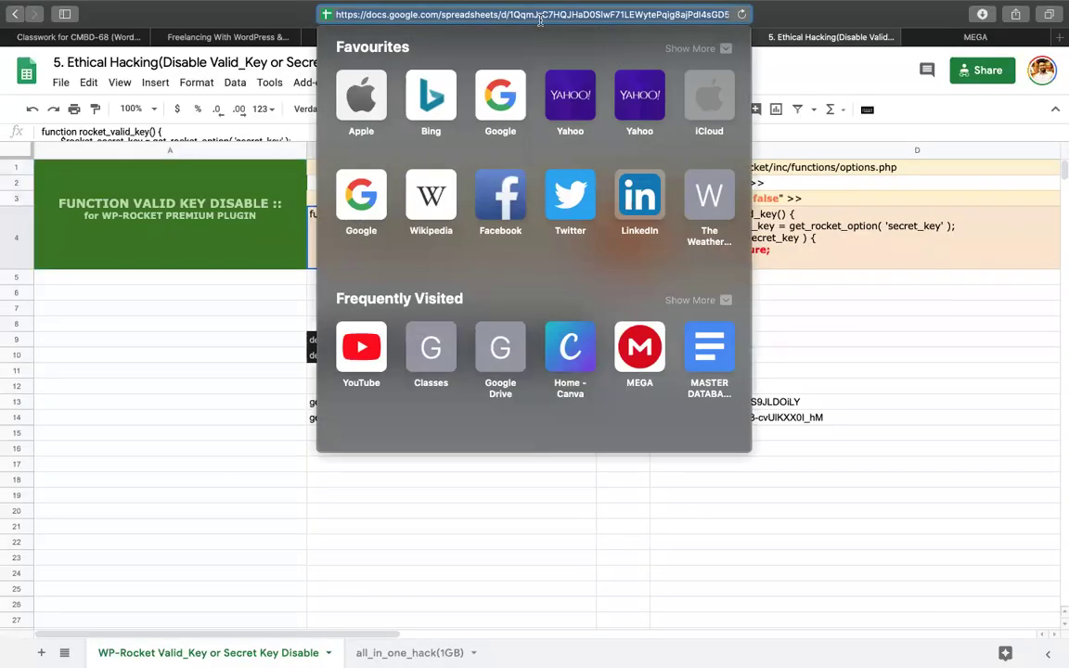
- Switch to the CMBD-68 classwork page in Google Classroom and create a new material titled "ethical hack"
click(137, 569)
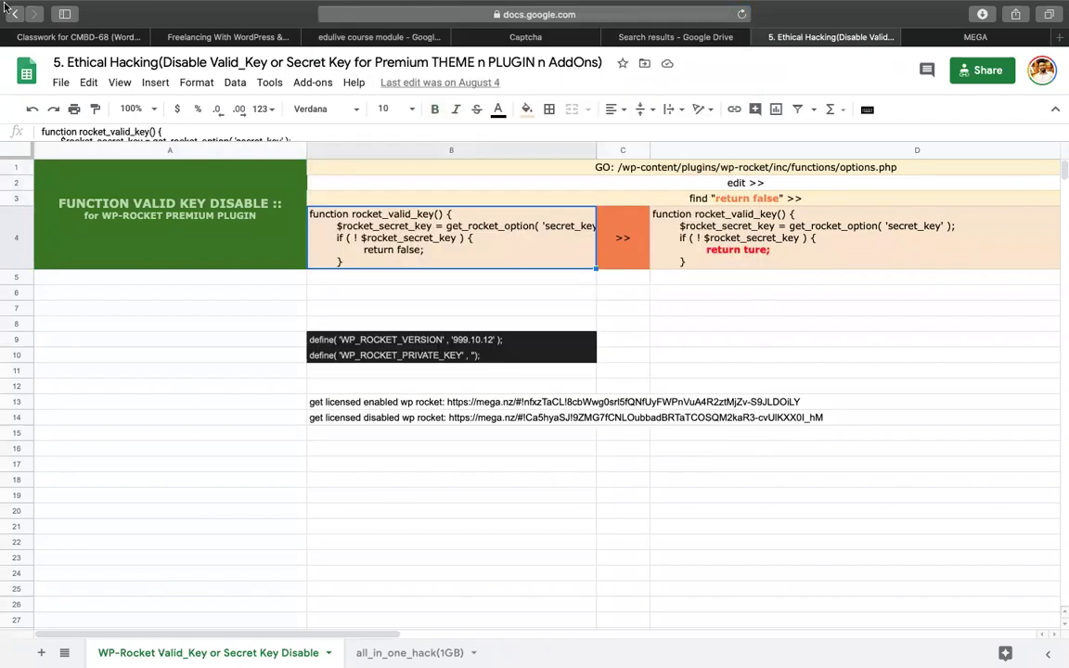
click(62, 39)
click(283, 124)
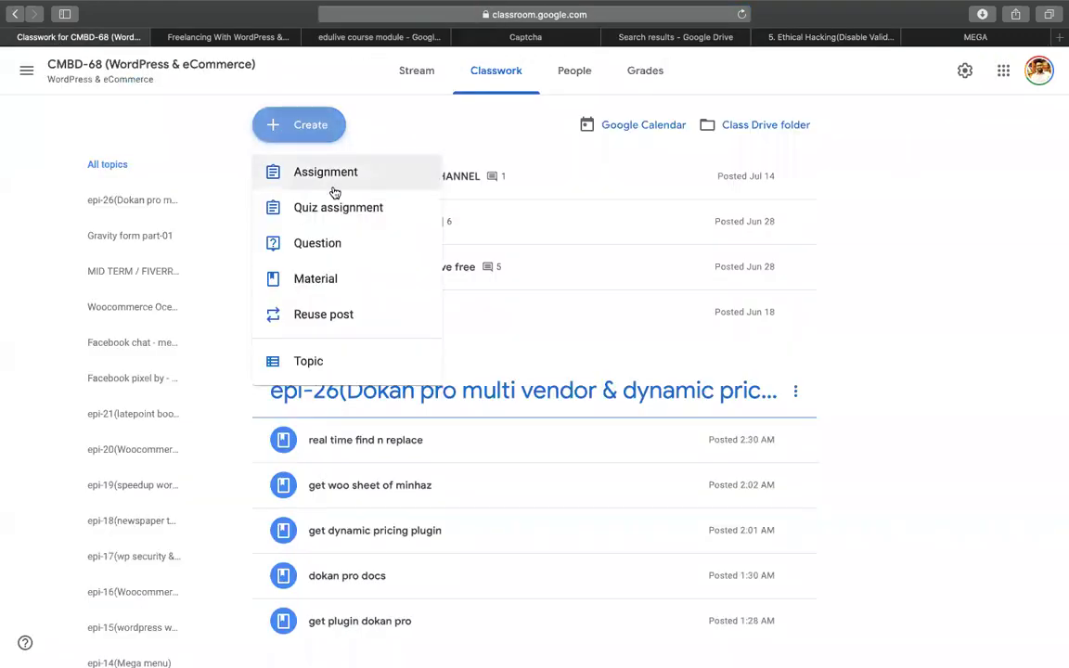
click(315, 278)
text(ethical hack)
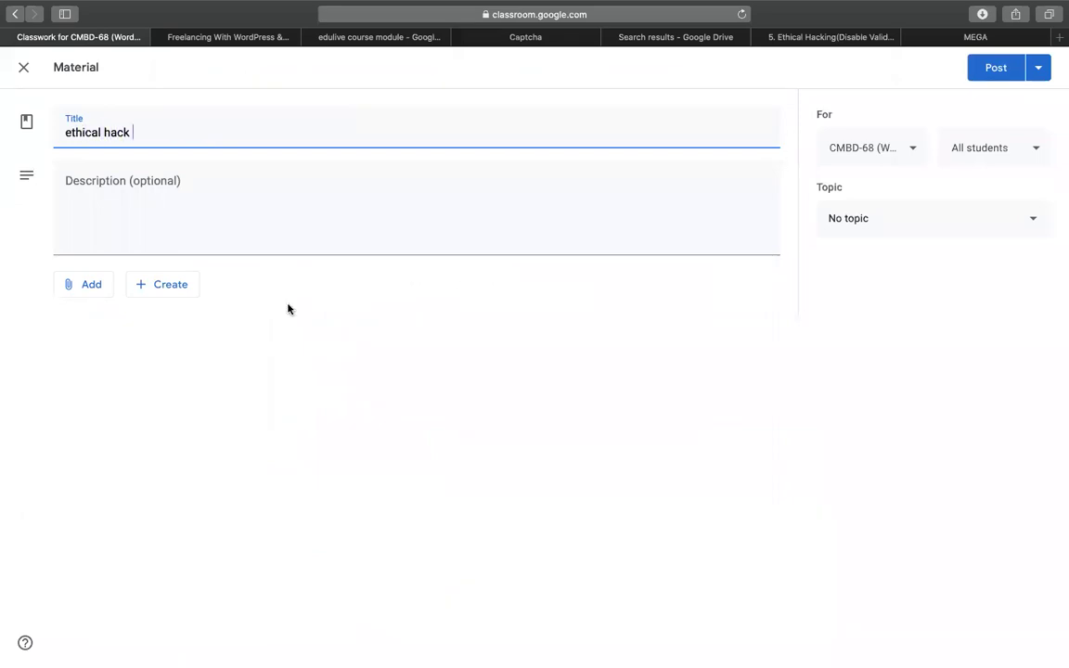
- Attach the copied link of the Ethical Hacking Google Sheets document to the "ethical hack" material
click(99, 287)
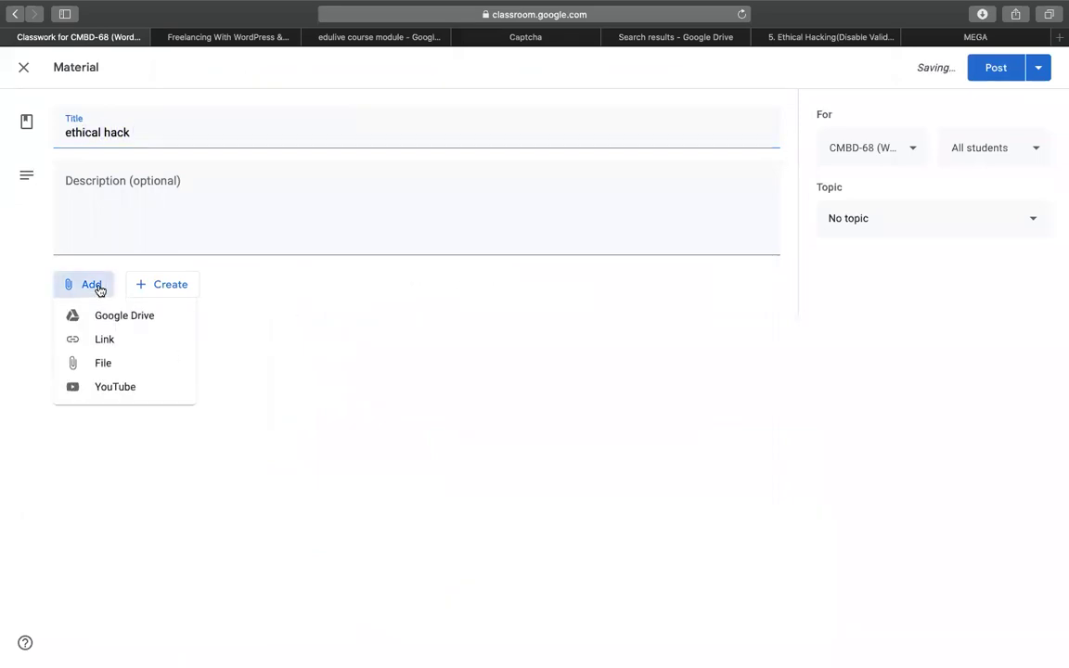
click(104, 339)
key(super+v)
key(Return)
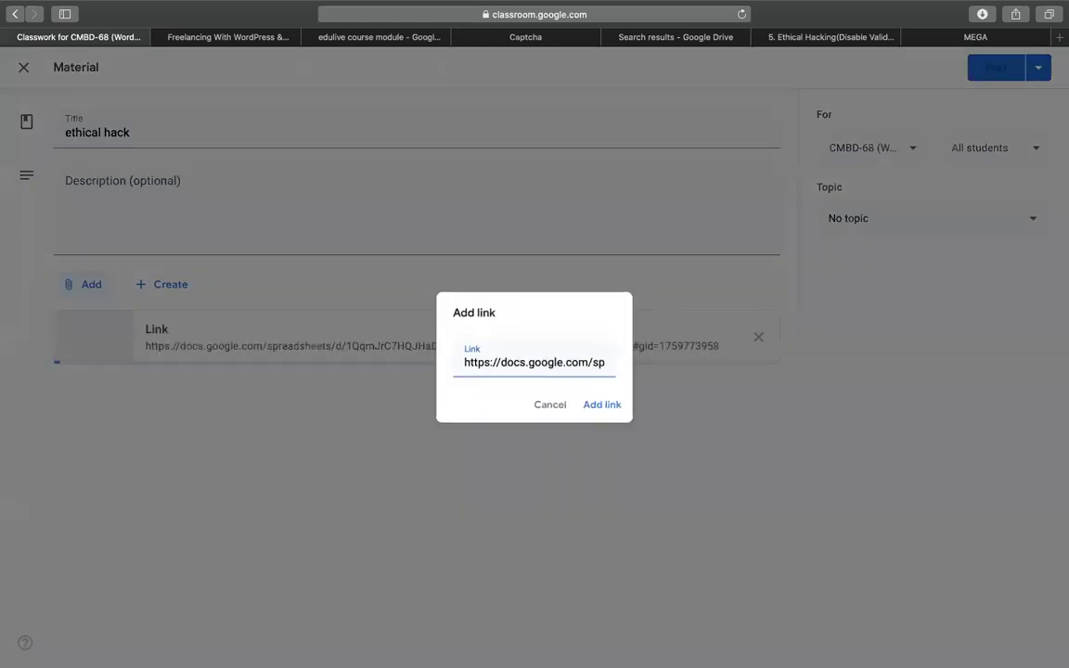
- Browse the topic list, leave the "ethical hack" material without a topic, and post it to CMBD-68
click(957, 233)
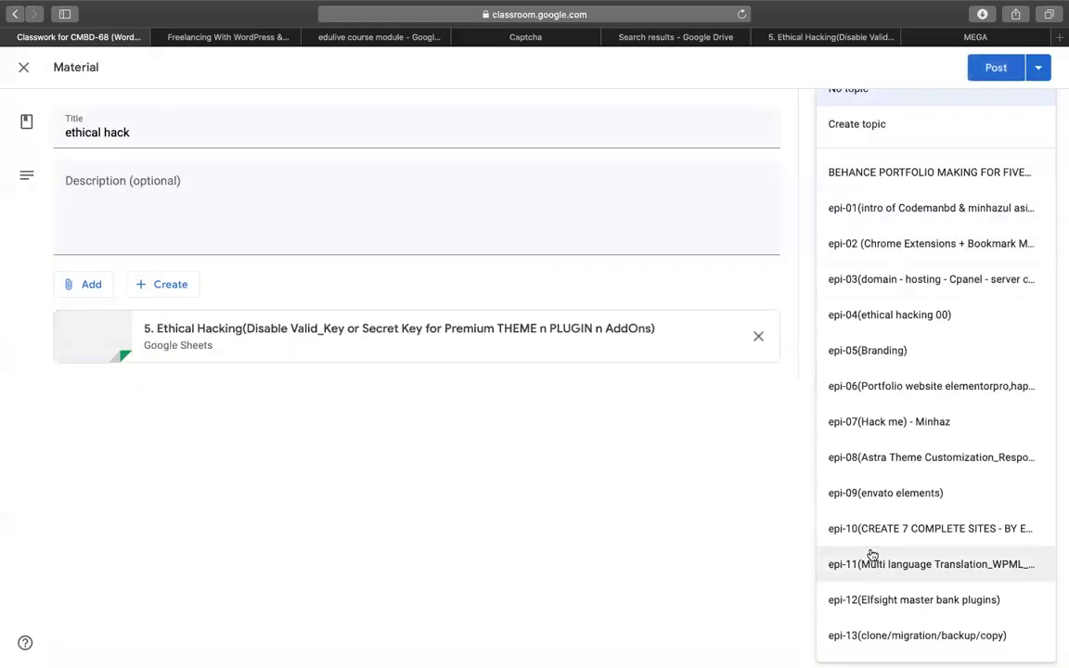
scroll(870, 554, down, 5)
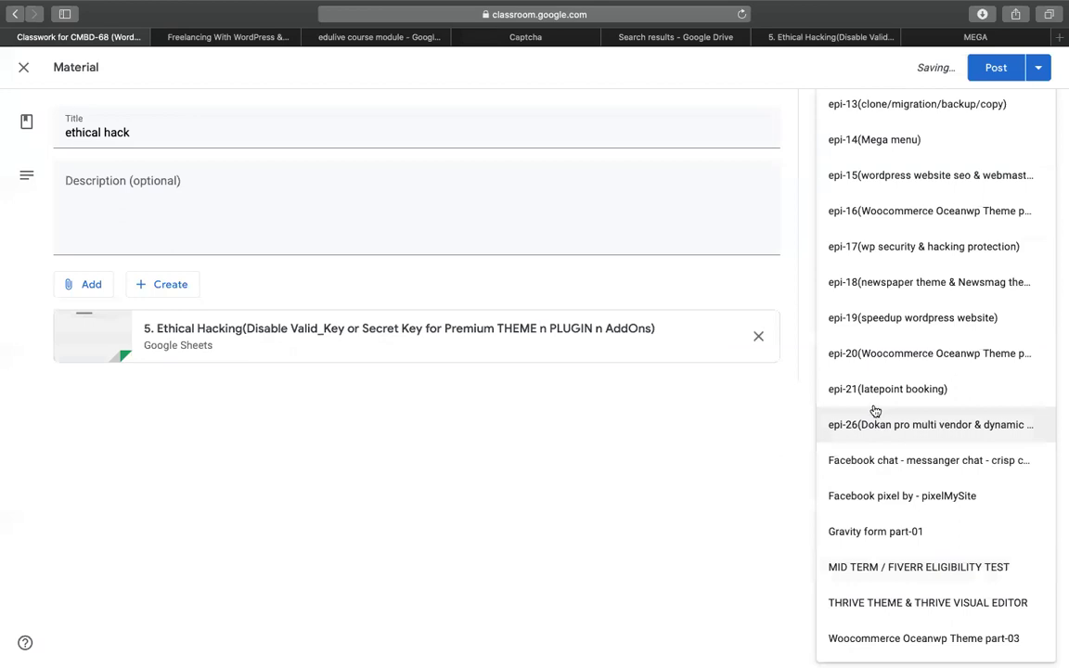
click(678, 475)
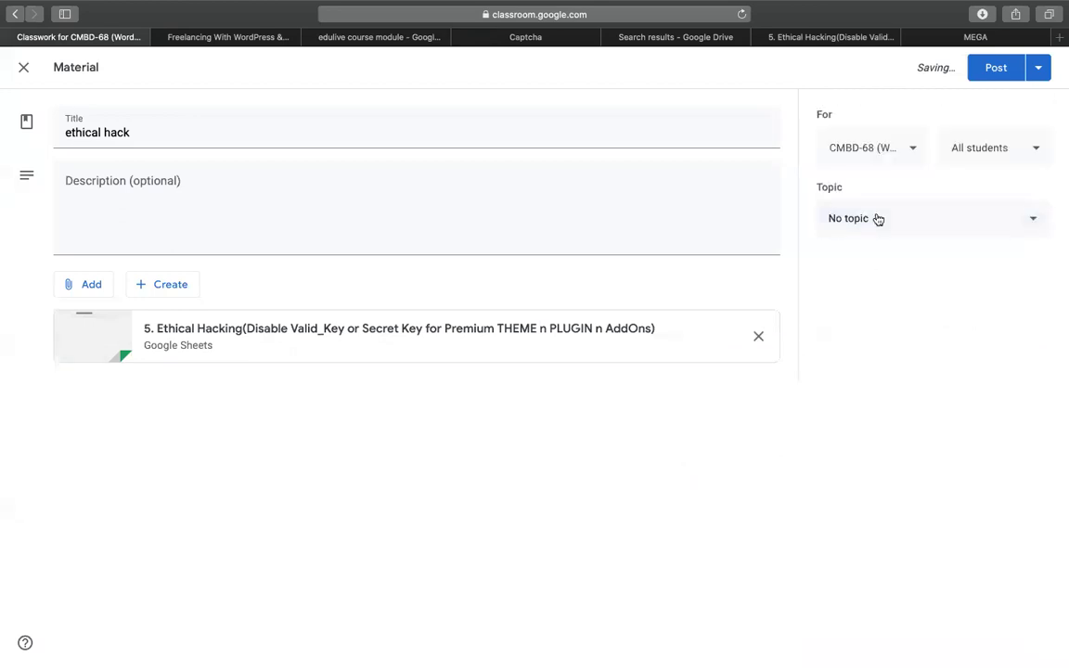
click(995, 67)
- Switch to the Ethical Hacking sheet and check the path of the WP Rocket file that needs editing
click(969, 37)
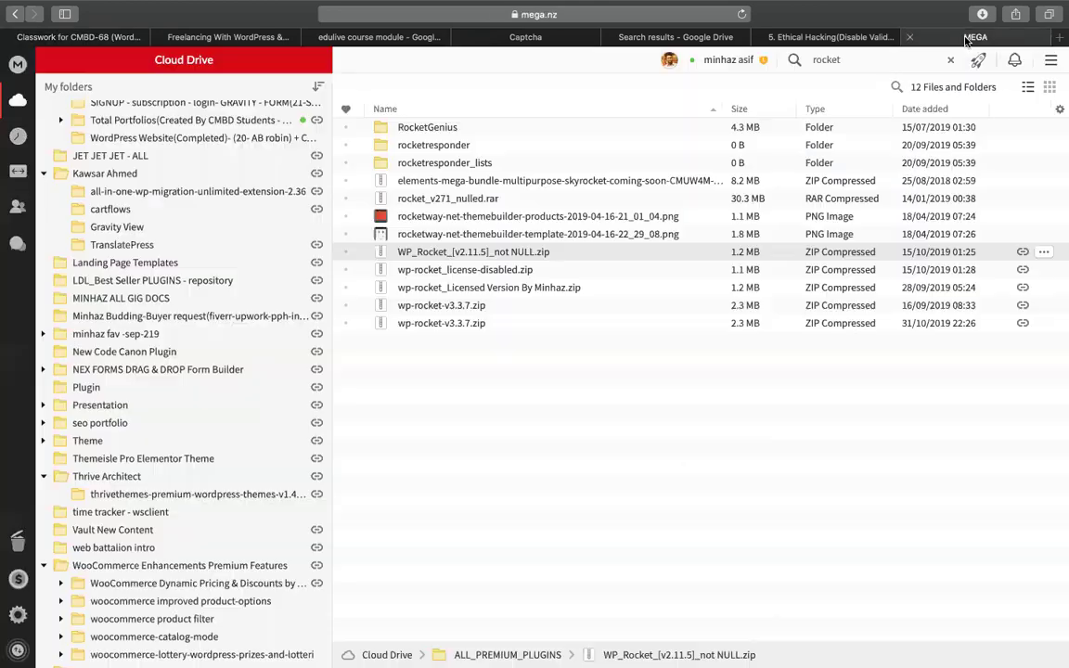
click(811, 39)
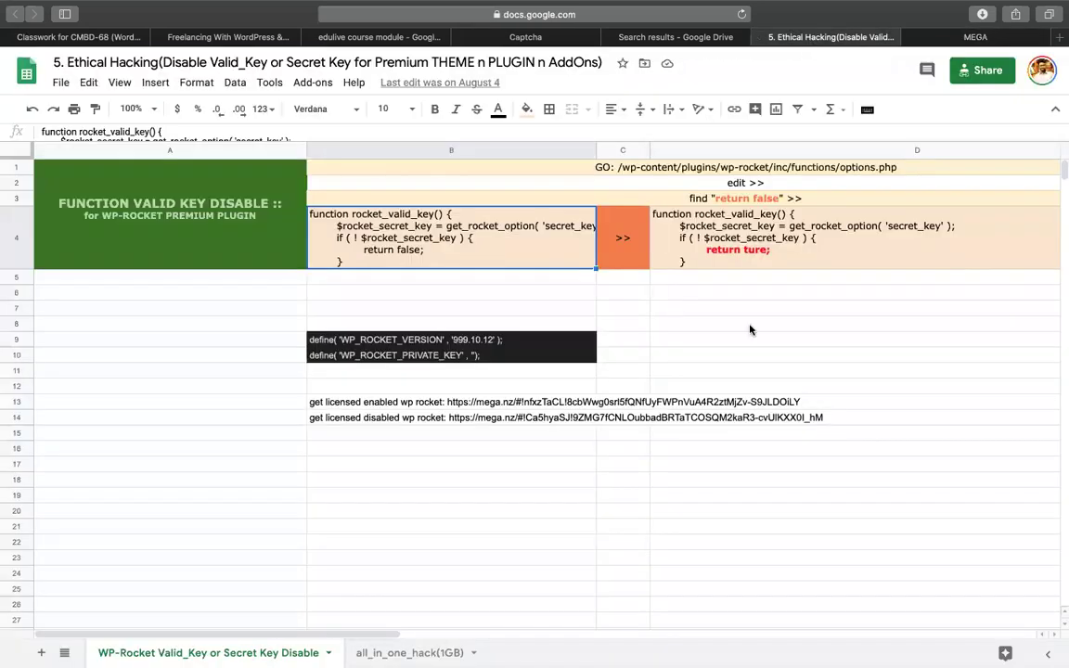
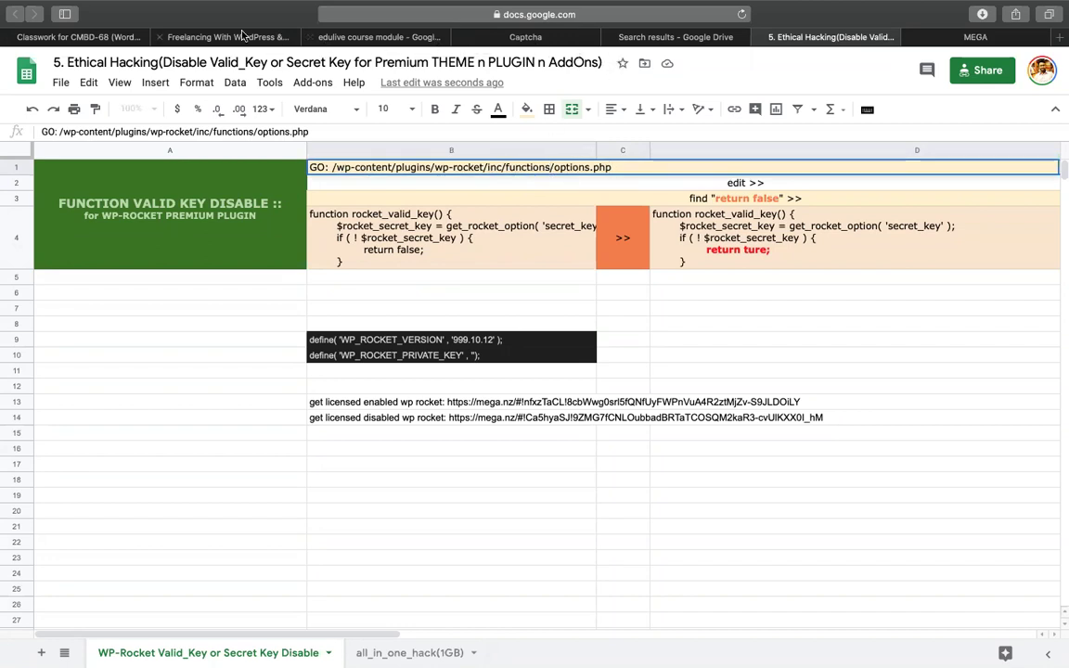
click(208, 37)
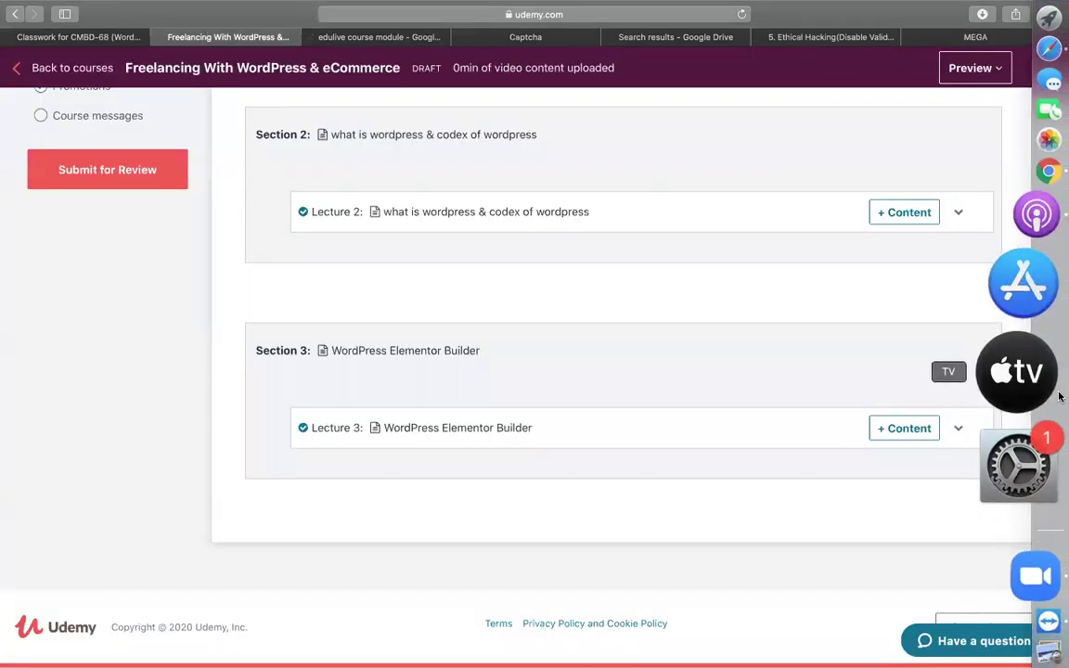
- Switch to the M Collection admin in Chrome, open WP File Manager, and dismiss its welcome subscription form
click(1015, 295)
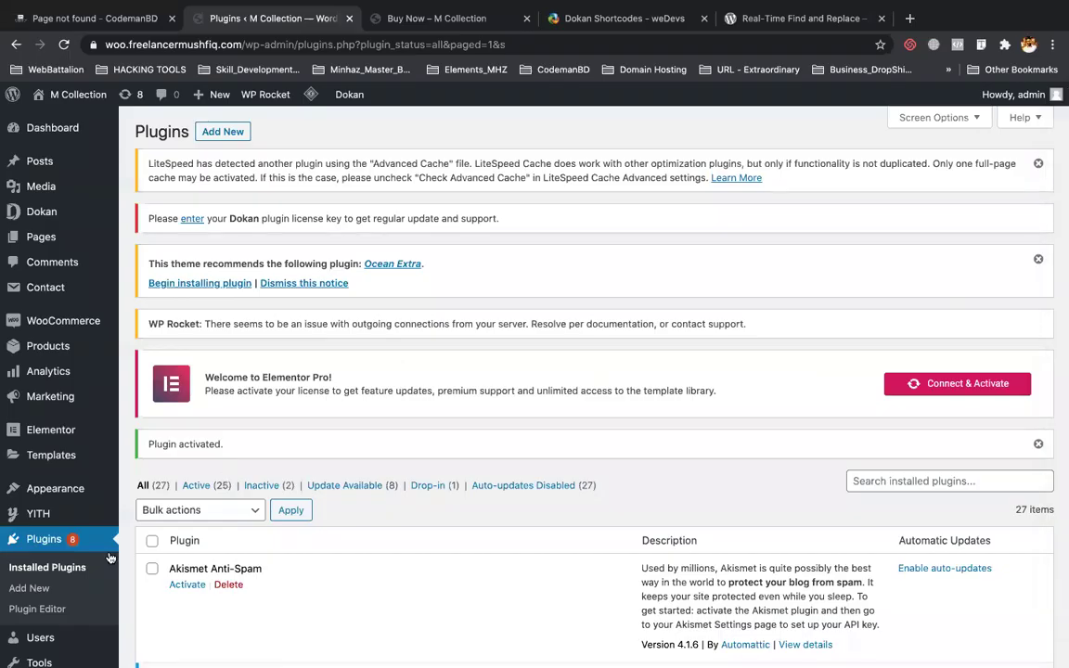
scroll(520, 371, down, 3)
click(28, 450)
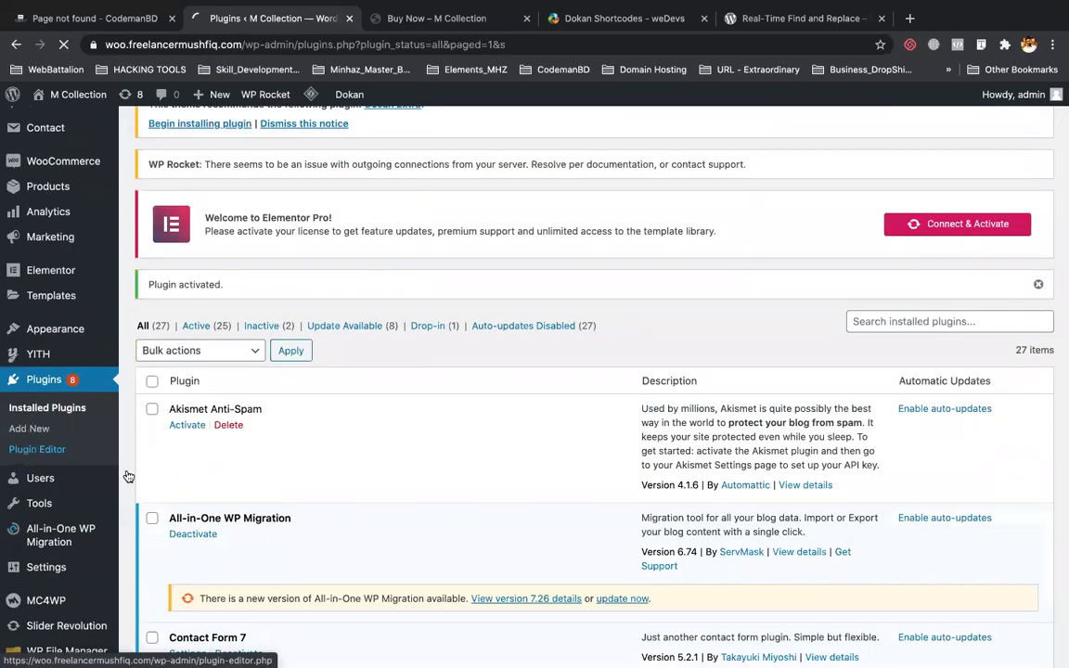
scroll(139, 501, down, 4)
mouse_move(107, 599)
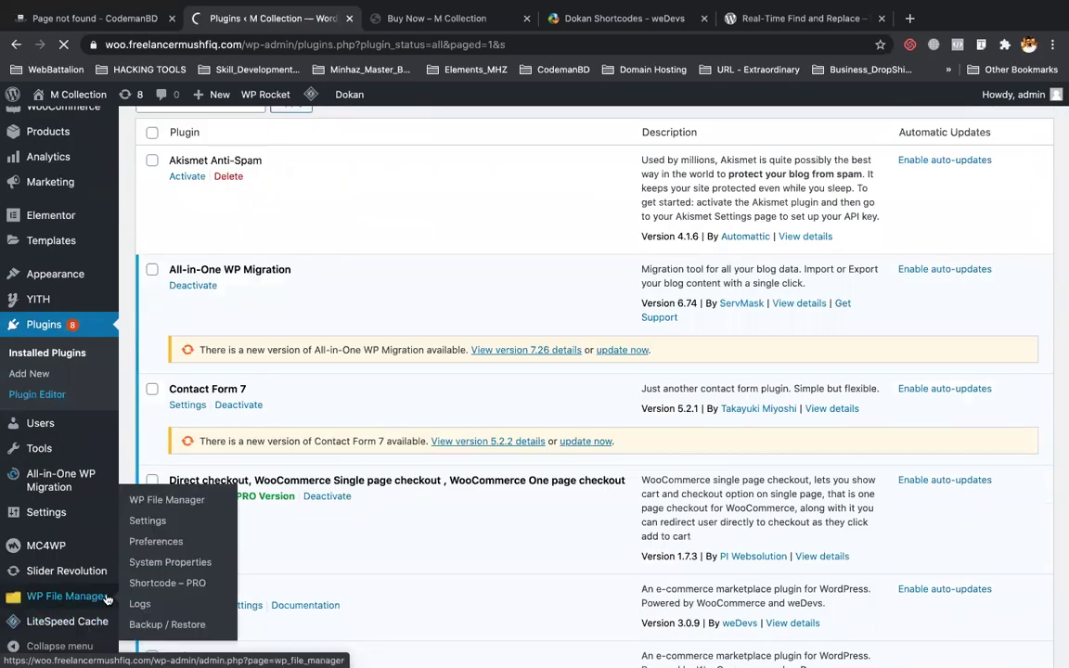
click(144, 508)
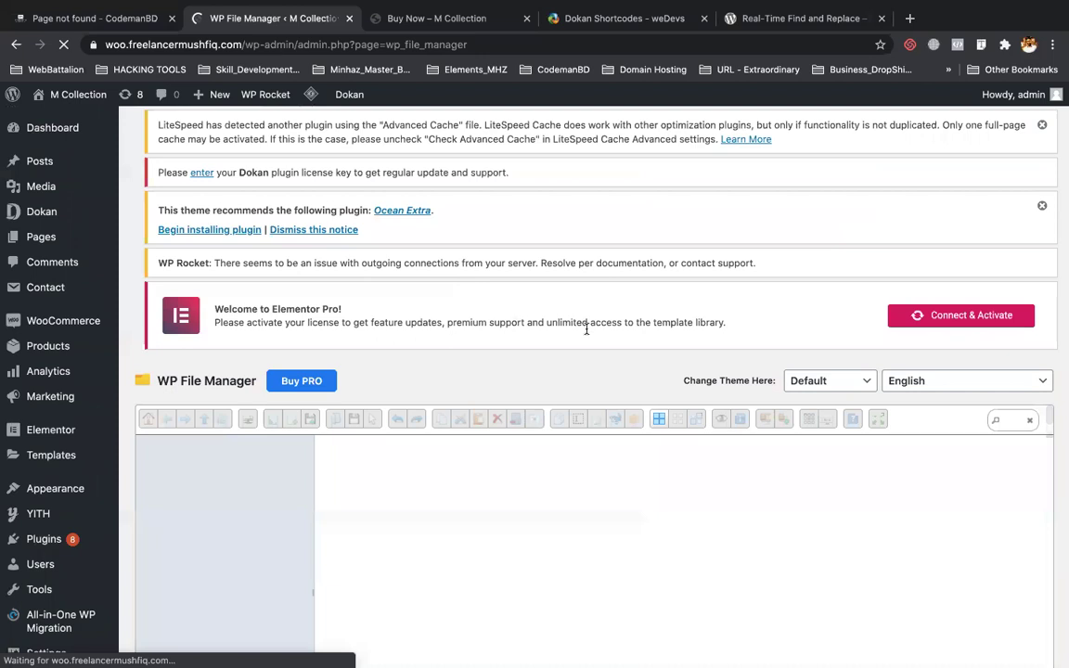
scroll(587, 332, down, 1)
scroll(586, 332, down, 4)
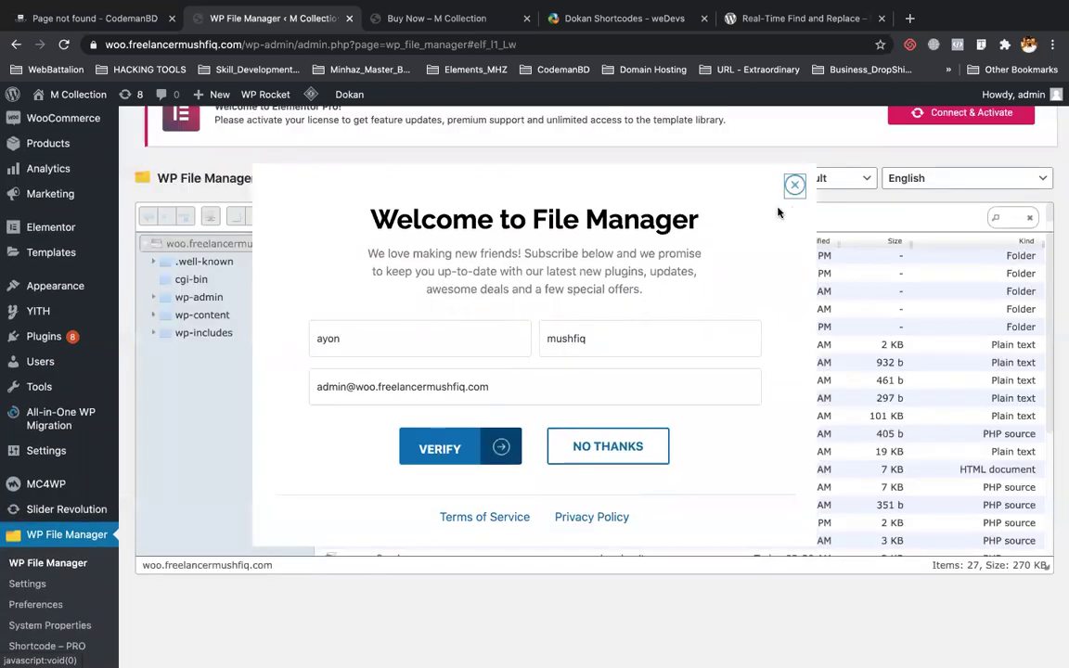
click(794, 185)
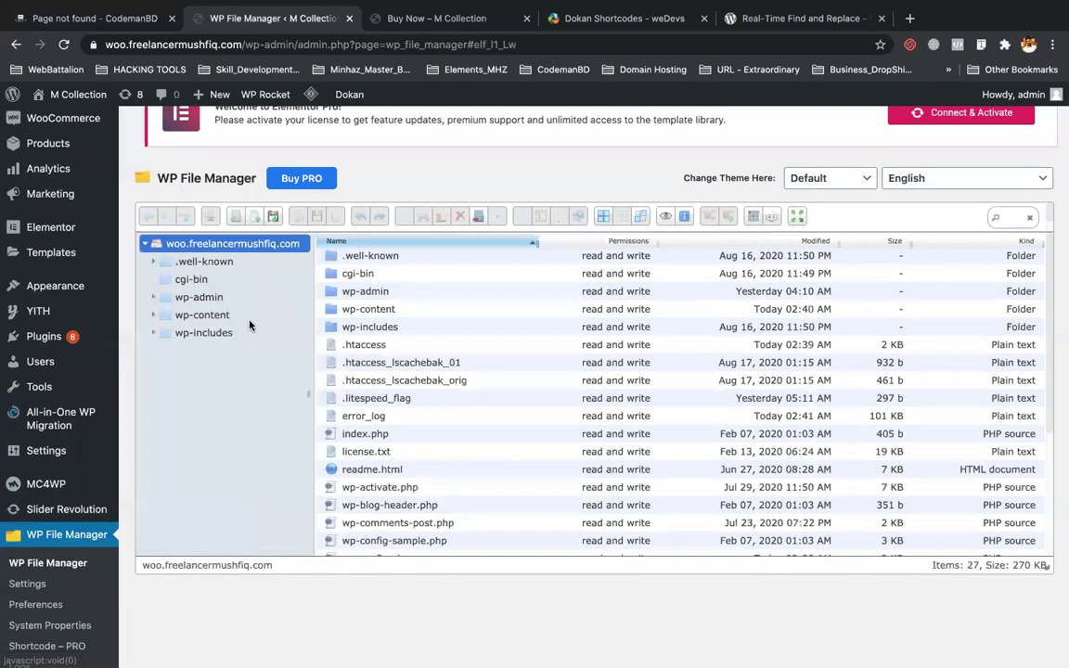
- Open the wp-content/plugins/wp-rocket folder in the file manager
click(161, 316)
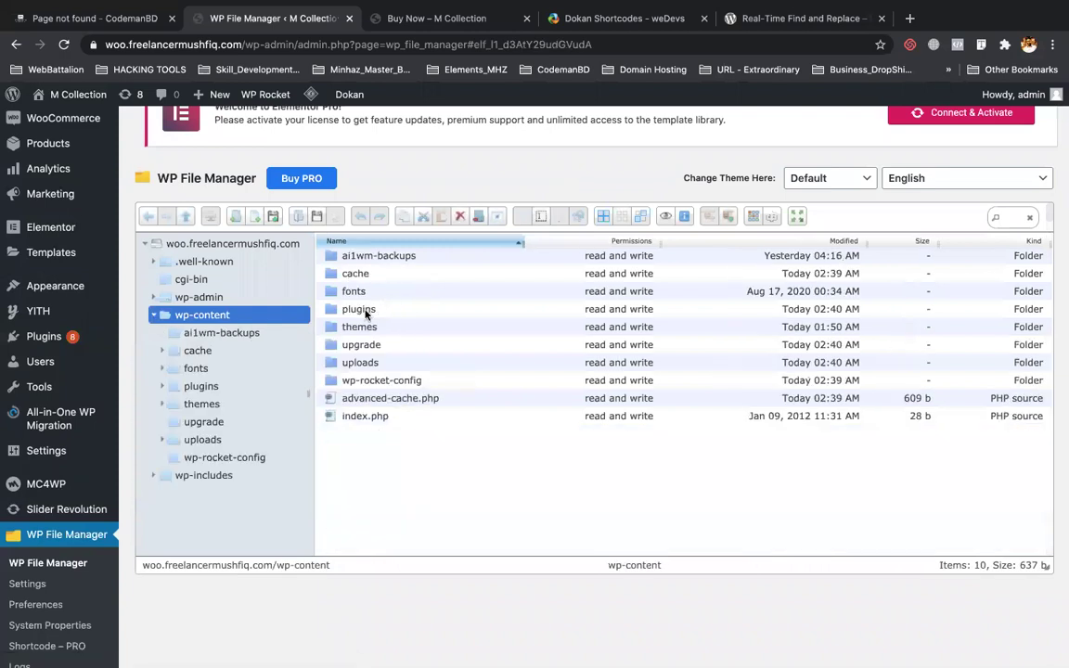
click(366, 312)
double_click(341, 315)
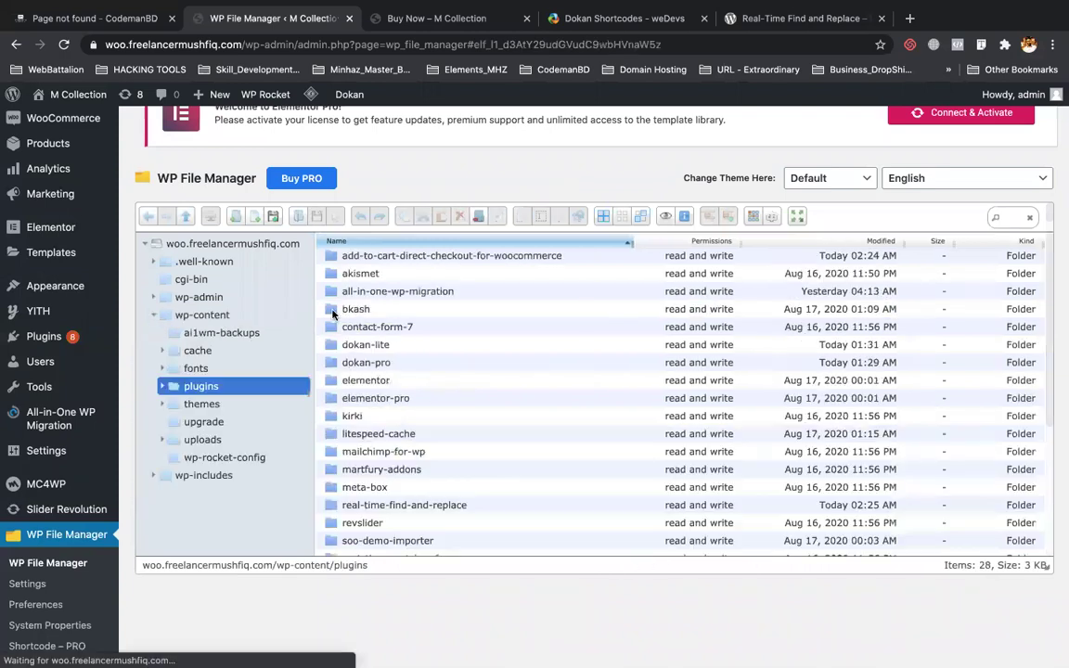
scroll(354, 497, down, 1)
scroll(353, 497, down, 4)
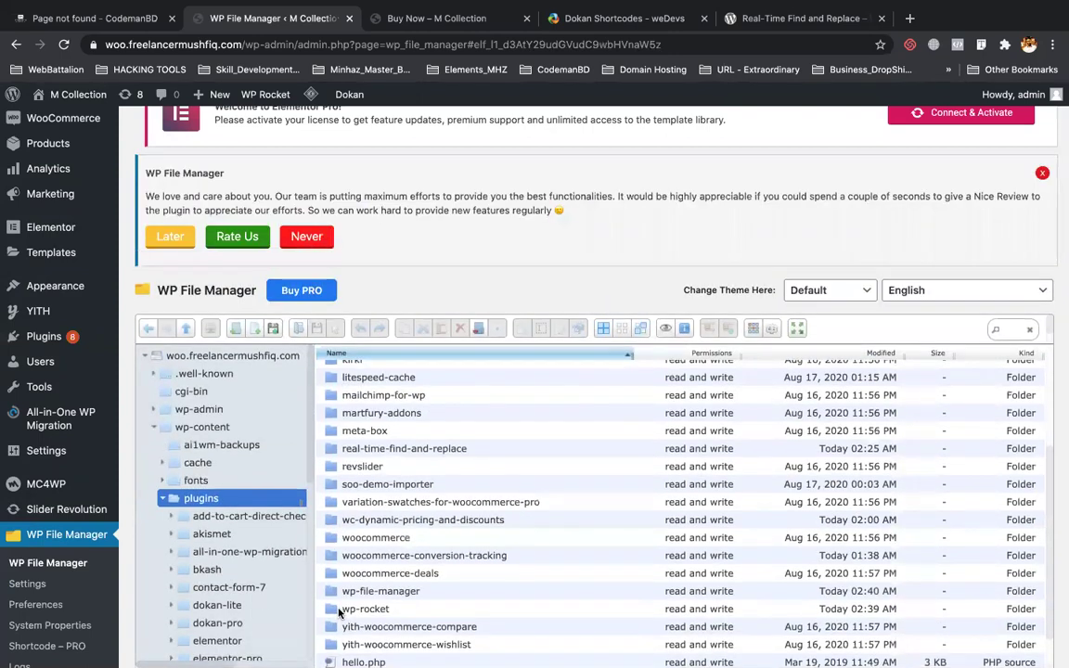
click(345, 610)
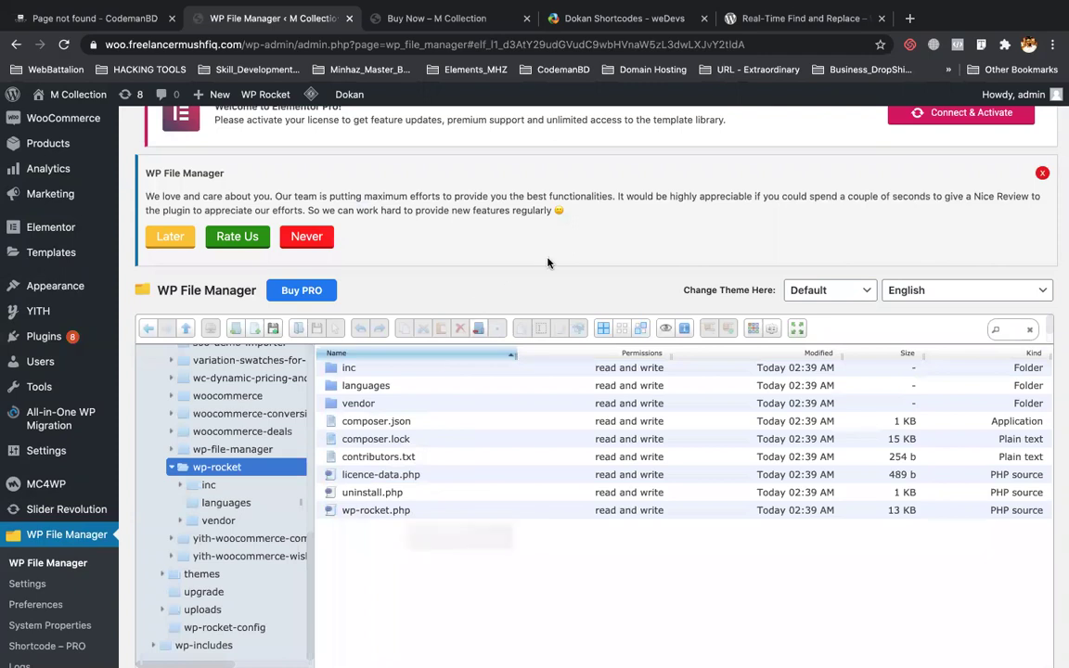
- Dismiss the WP File Manager review notice and open the inc/functions folder inside wp-rocket
scroll(650, 371, down, 1)
scroll(837, 277, up, 3)
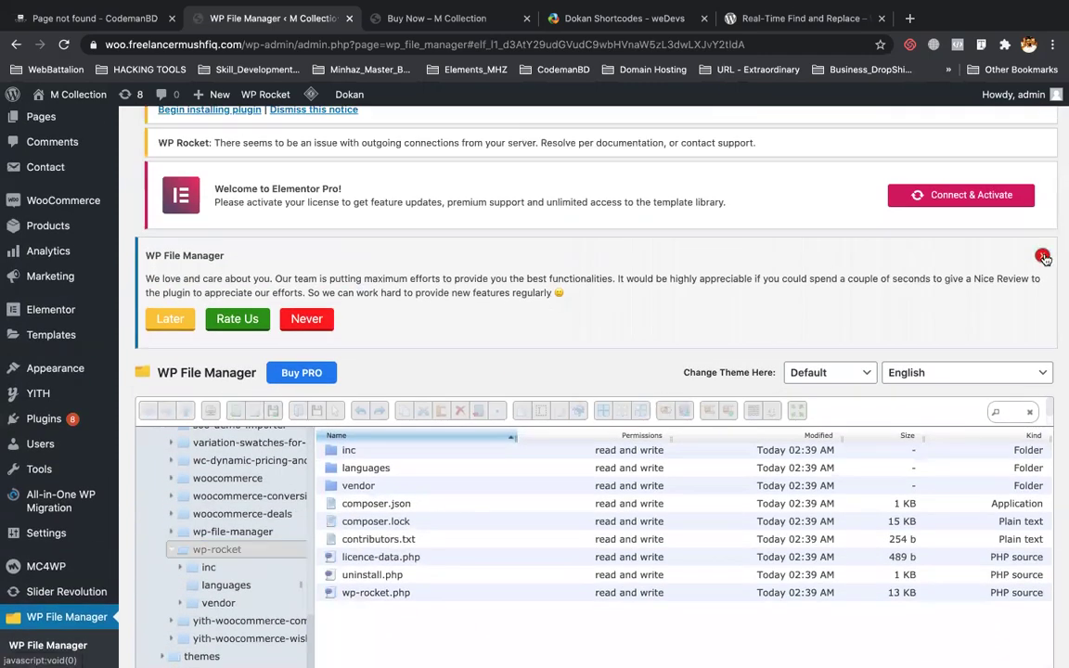
scroll(649, 280, down, 3)
scroll(460, 309, down, 4)
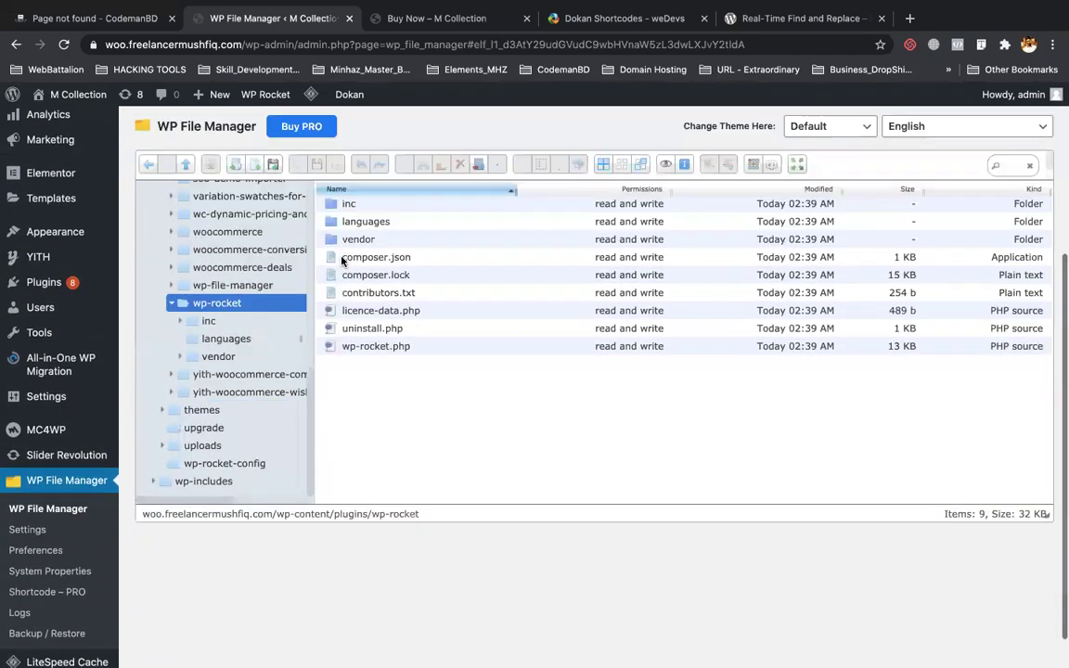
click(339, 206)
double_click(340, 206)
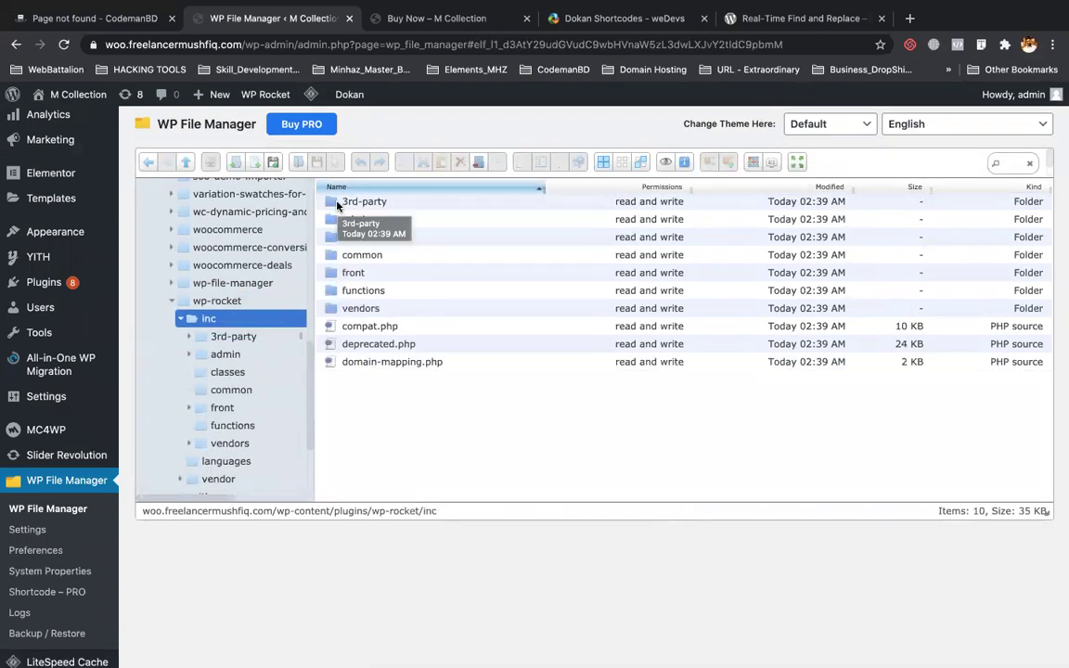
click(329, 294)
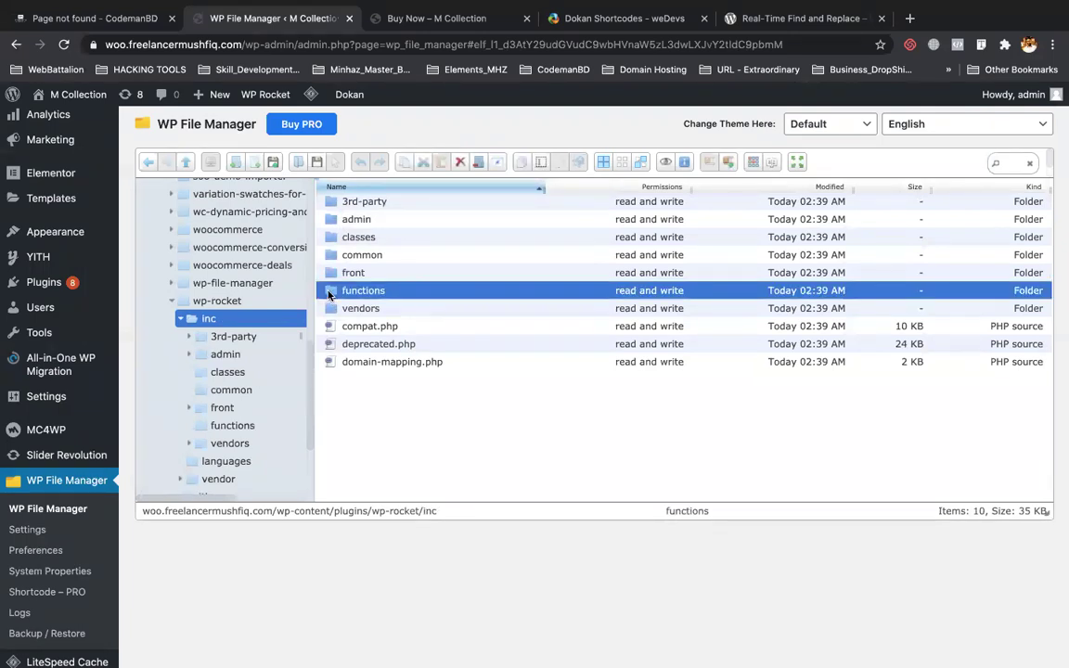
double_click(329, 294)
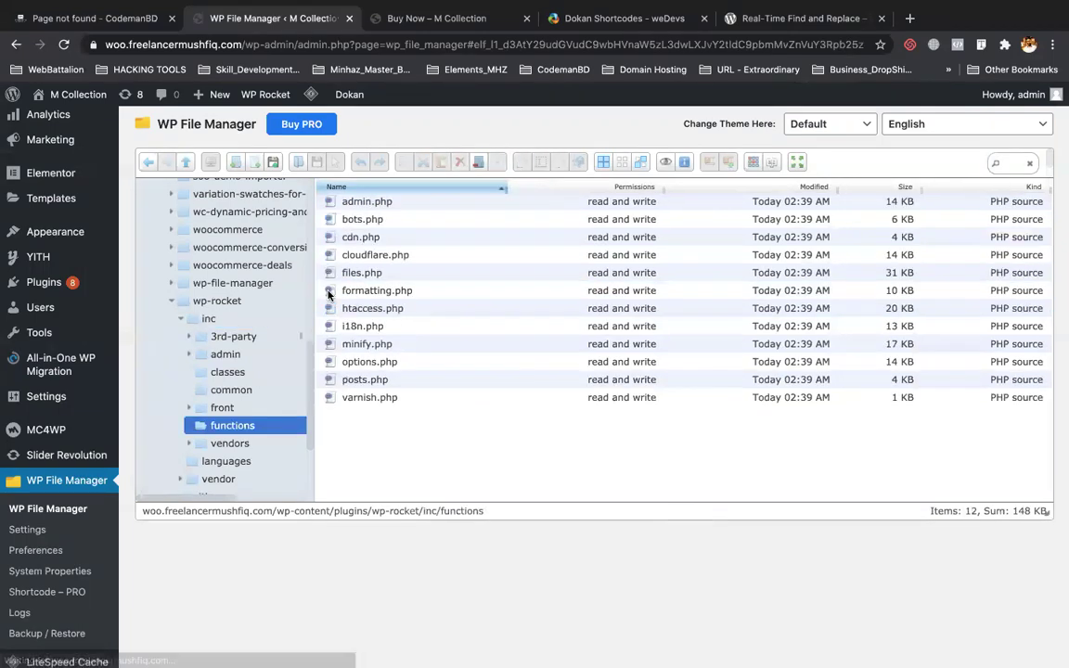
- Open options.php from the functions folder in the Code Editor
click(352, 363)
right_click(357, 362)
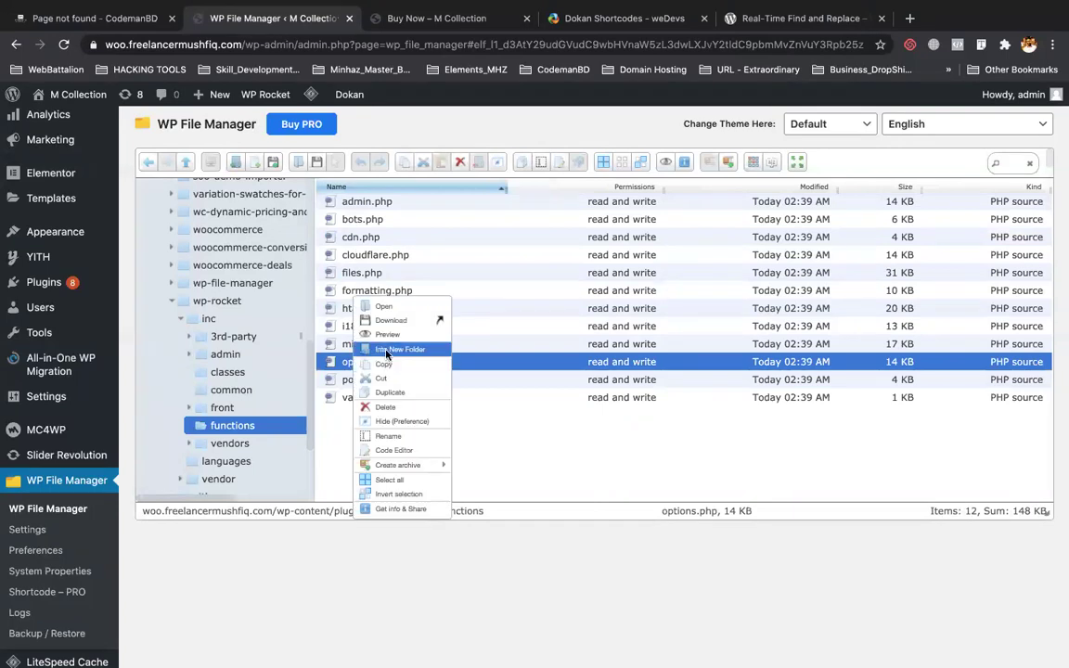
click(395, 450)
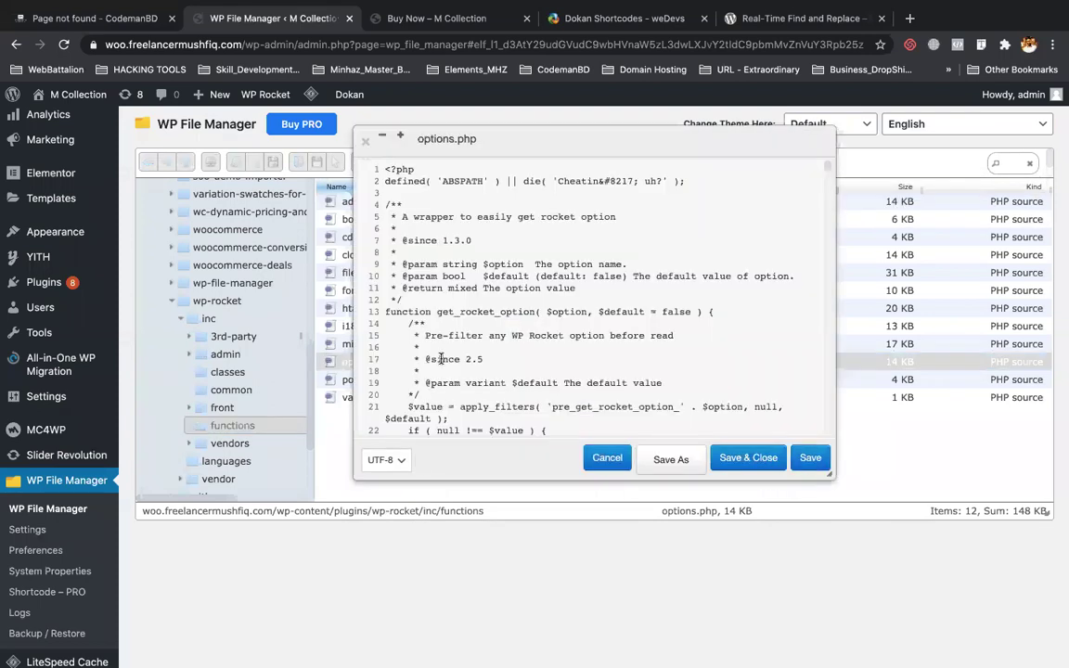
- Search options.php for "false", refine the search to "return false", and go through the matches
key(ctrl+f)
text(false)
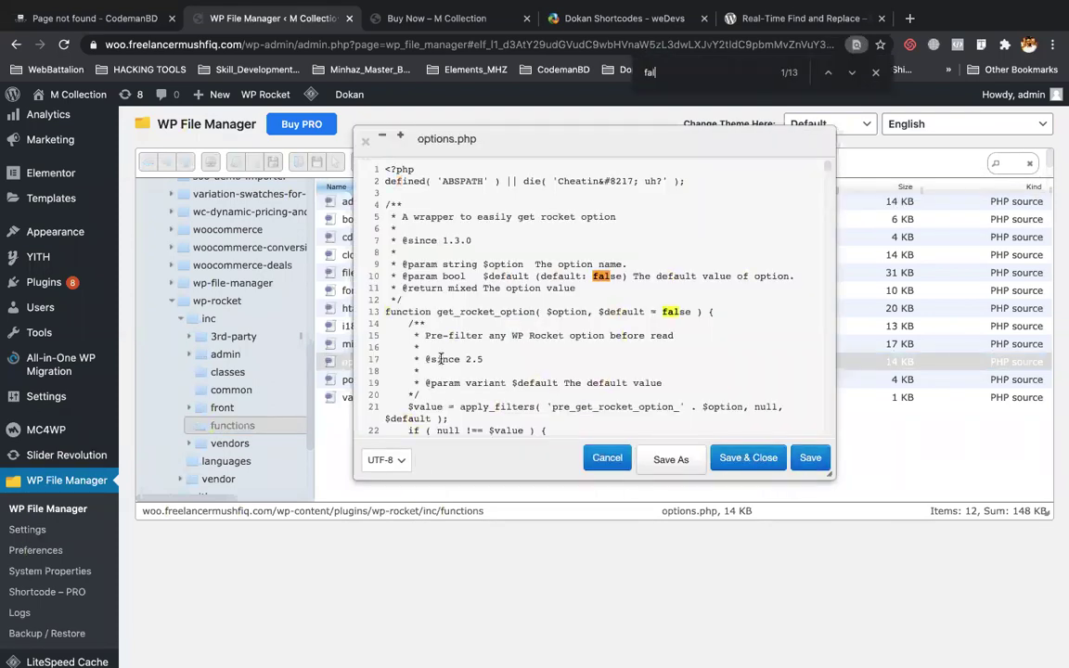
key(Return)
key(Return)
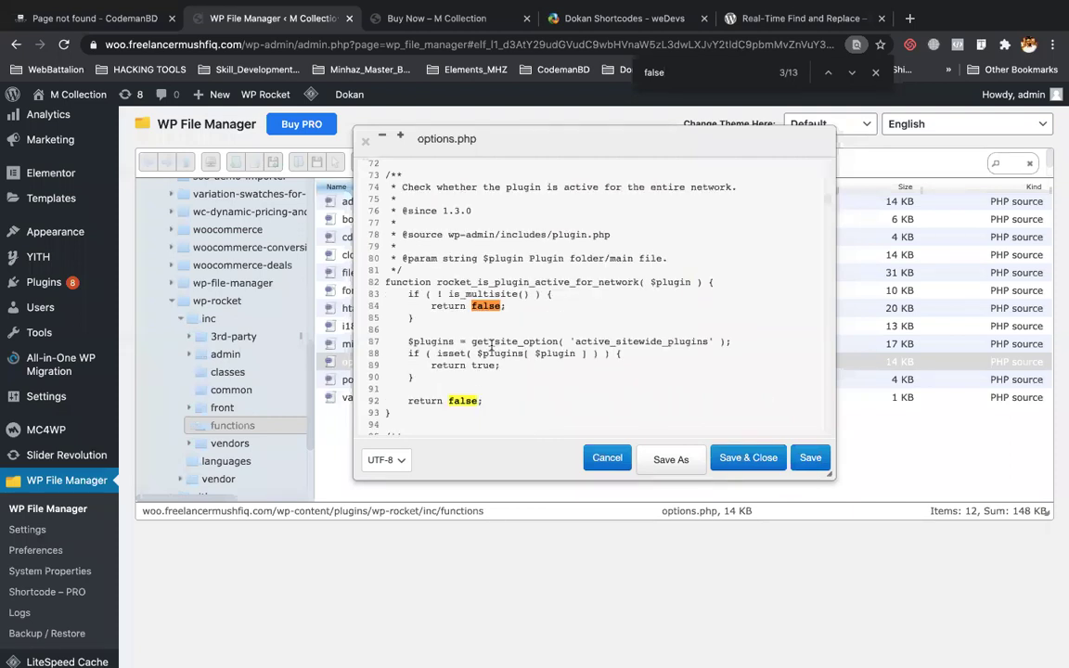
key(ctrl+f)
text(return )
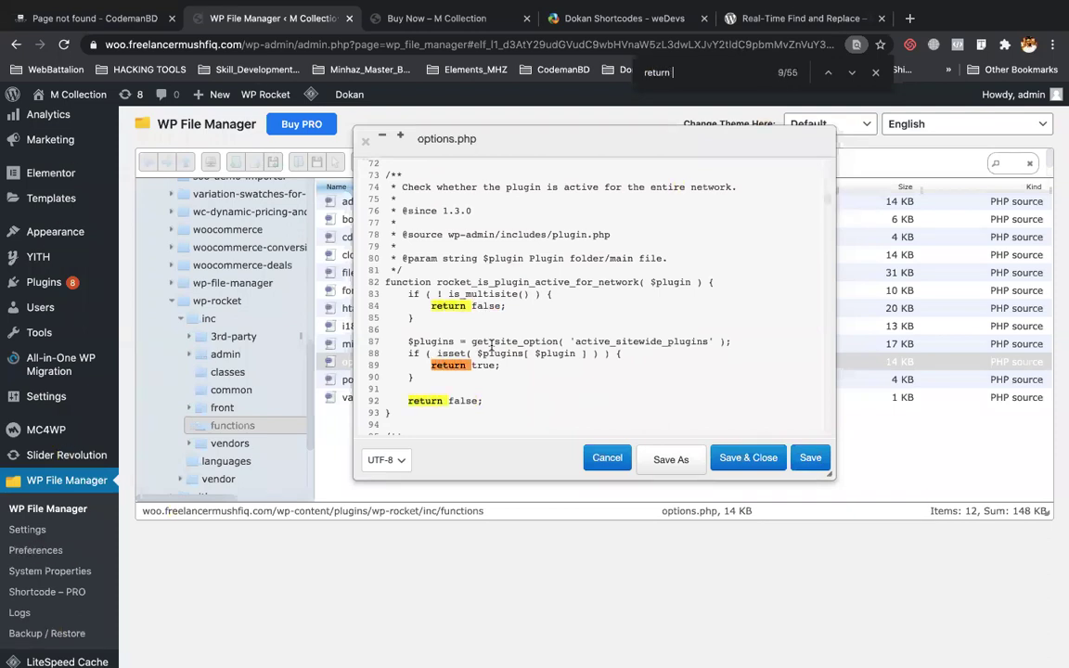
text(false)
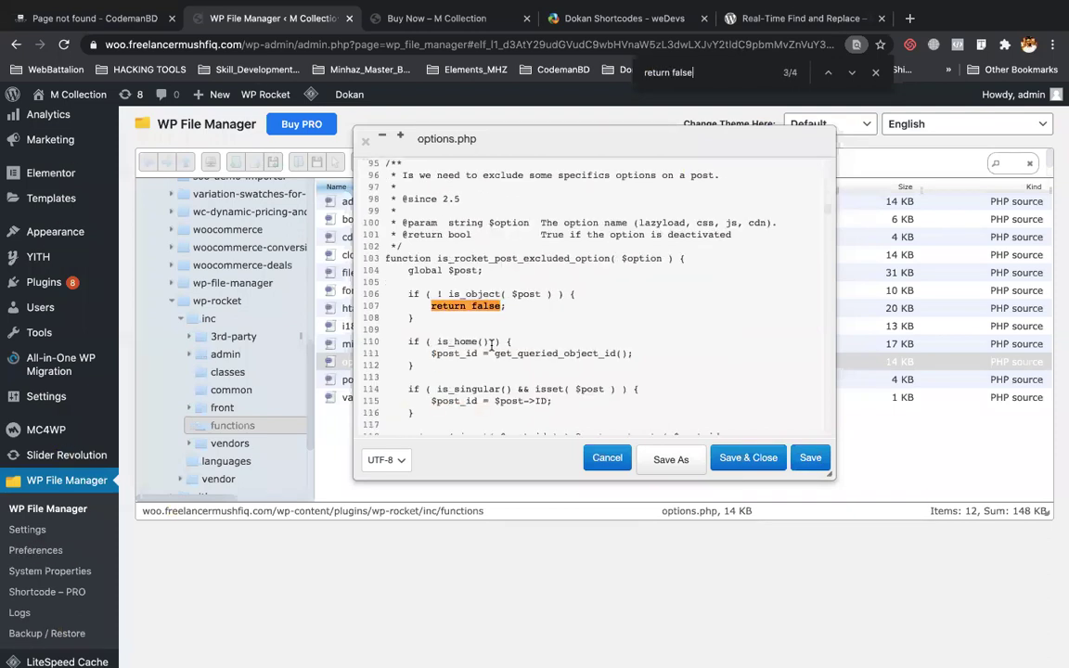
key(Return)
key(Return)
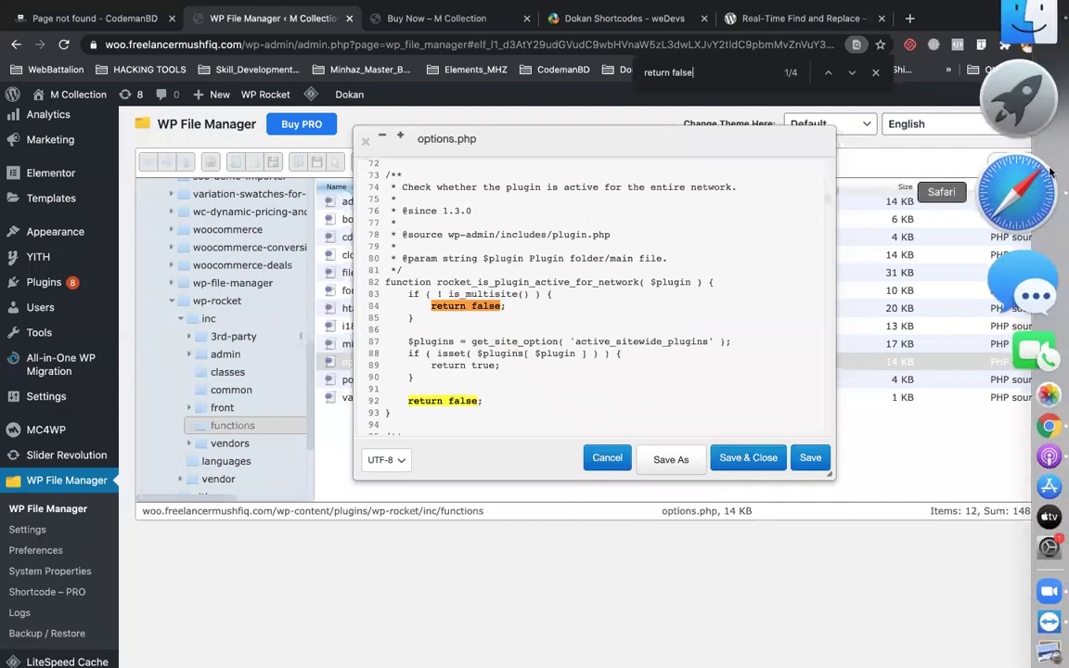
- Copy the function name rocket_valid_key from the Ethical Hacking sheet, search options.php for it, and examine its secret-key line
click(1051, 172)
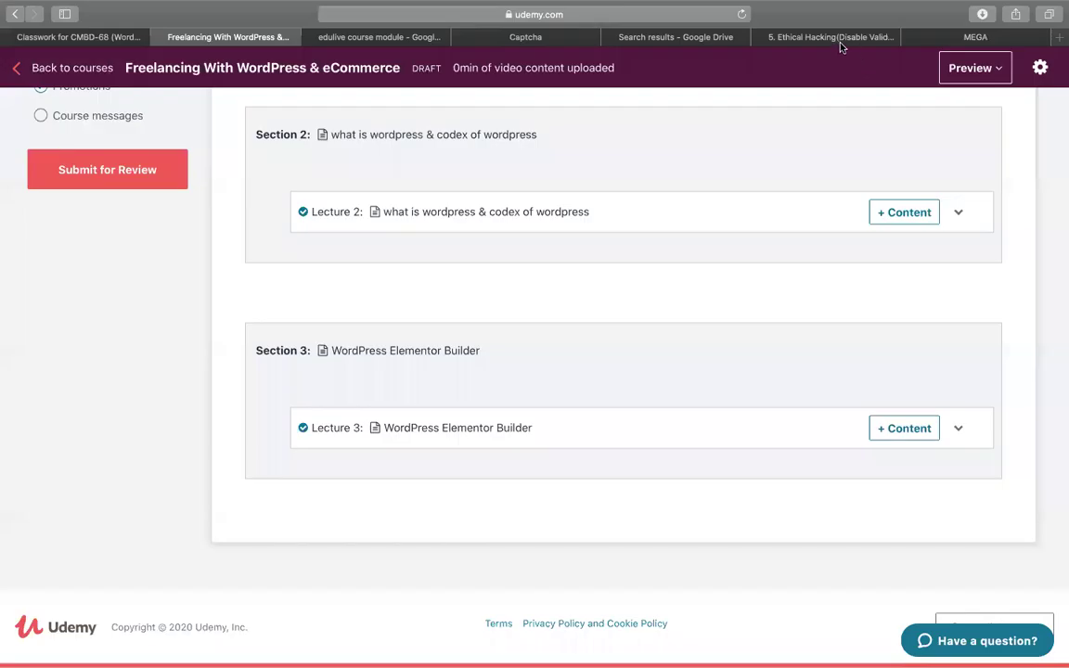
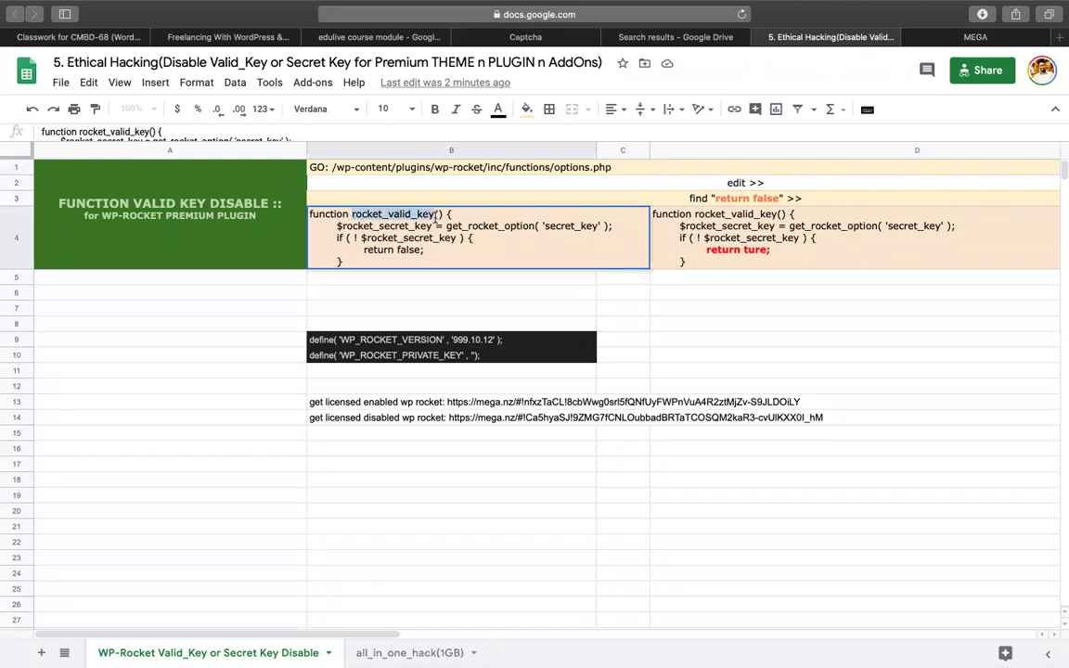
click(277, 345)
key(ctrl+Up)
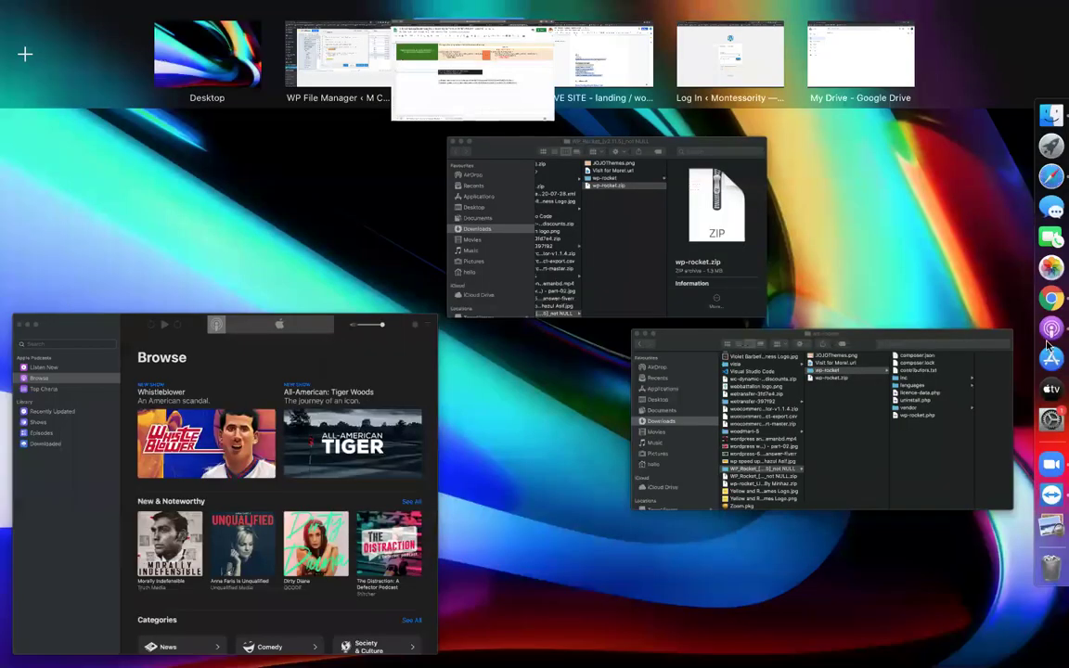
click(538, 327)
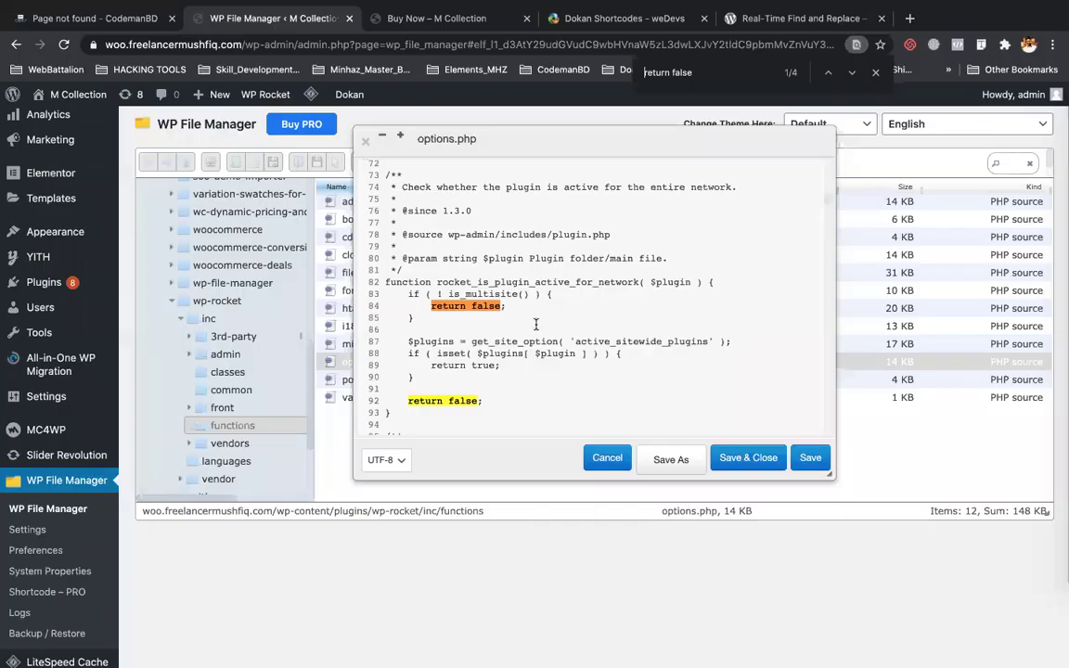
text(rocket_valid_key)
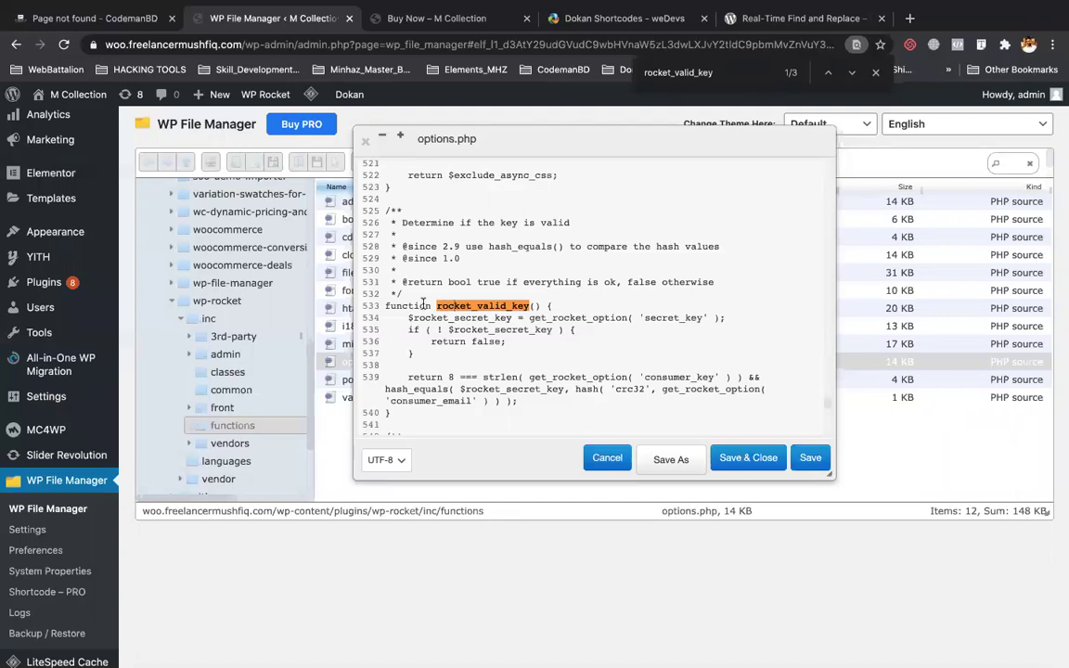
drag(396, 320, 665, 320)
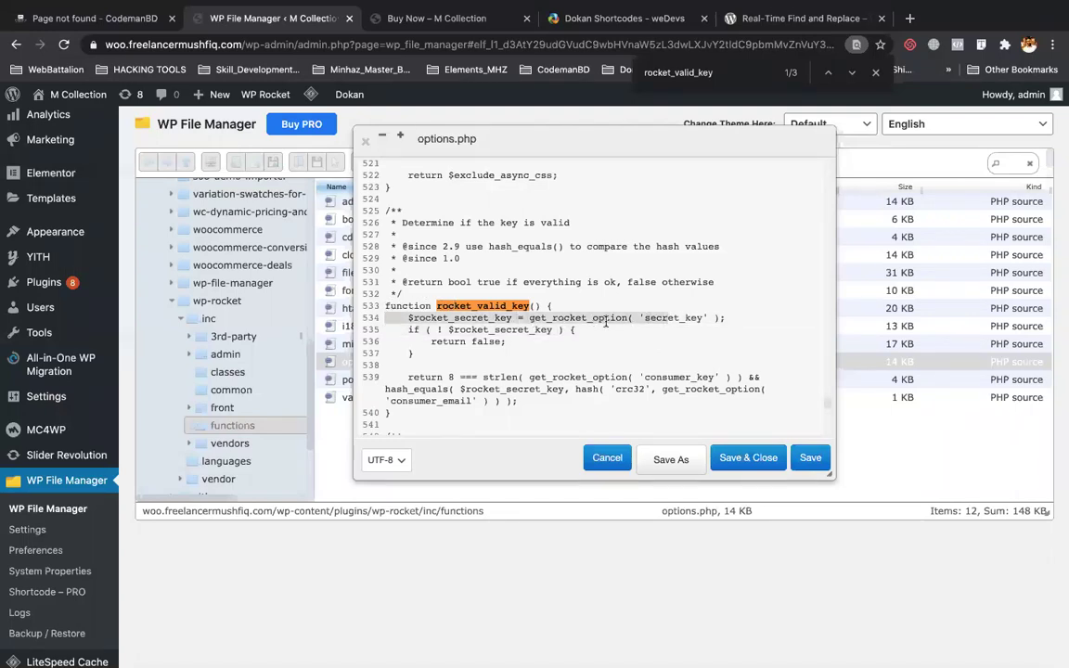
- In the rocket_valid_key function, change the secret-key check's "return false" to "return true", then save and close options.php
drag(445, 330, 556, 330)
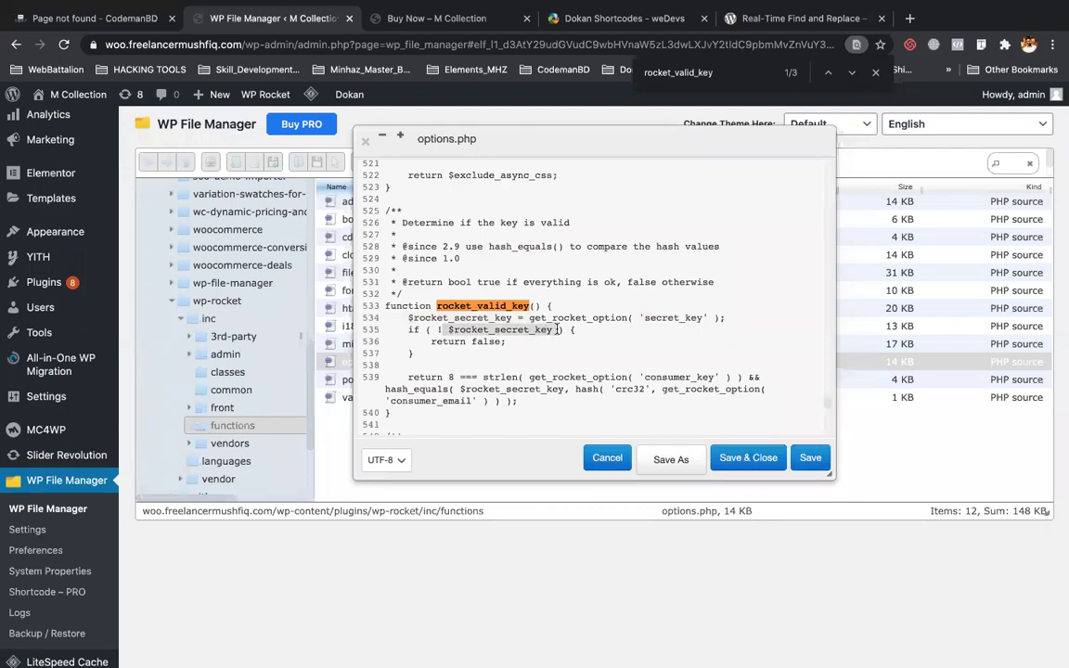
double_click(488, 341)
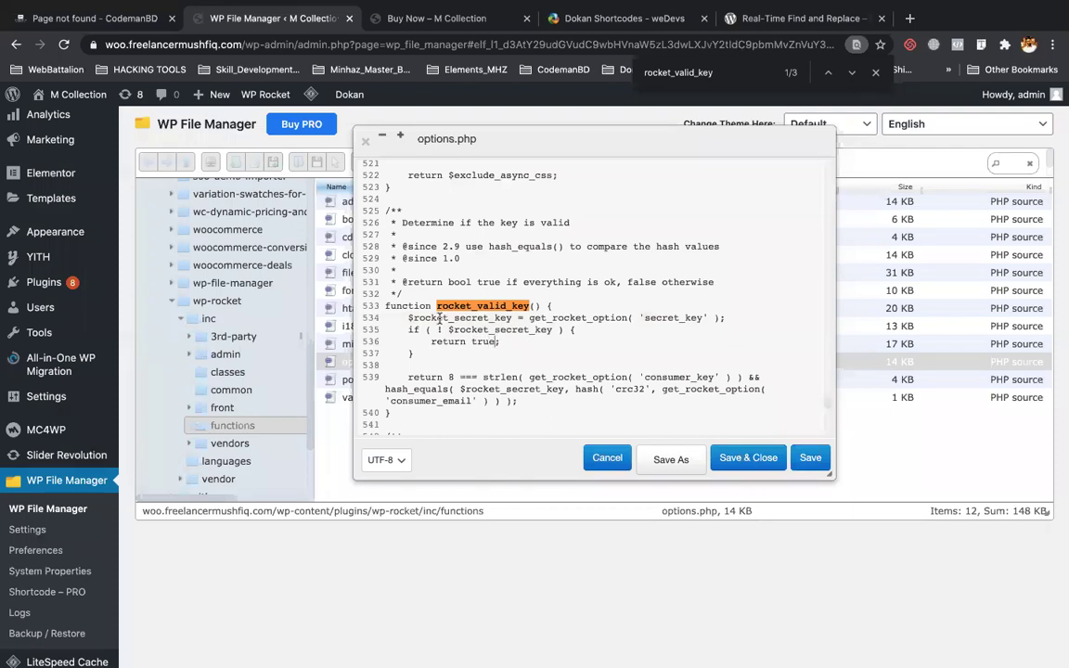
click(735, 463)
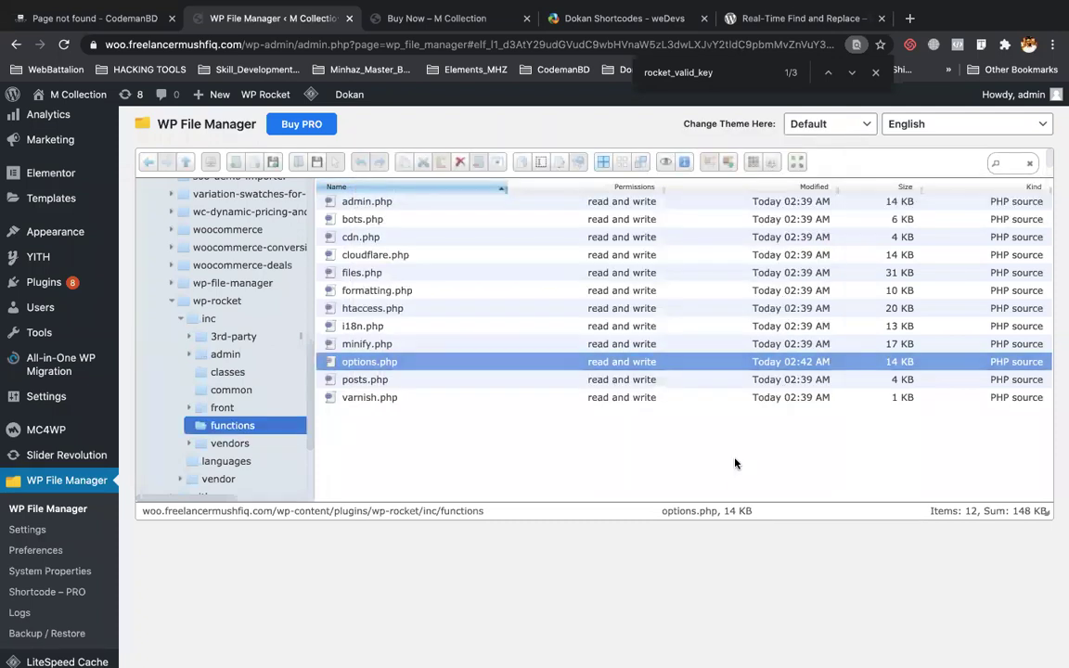
- Open the WP Rocket settings and enable LazyLoad for images and for iframes and videos
mouse_move(265, 94)
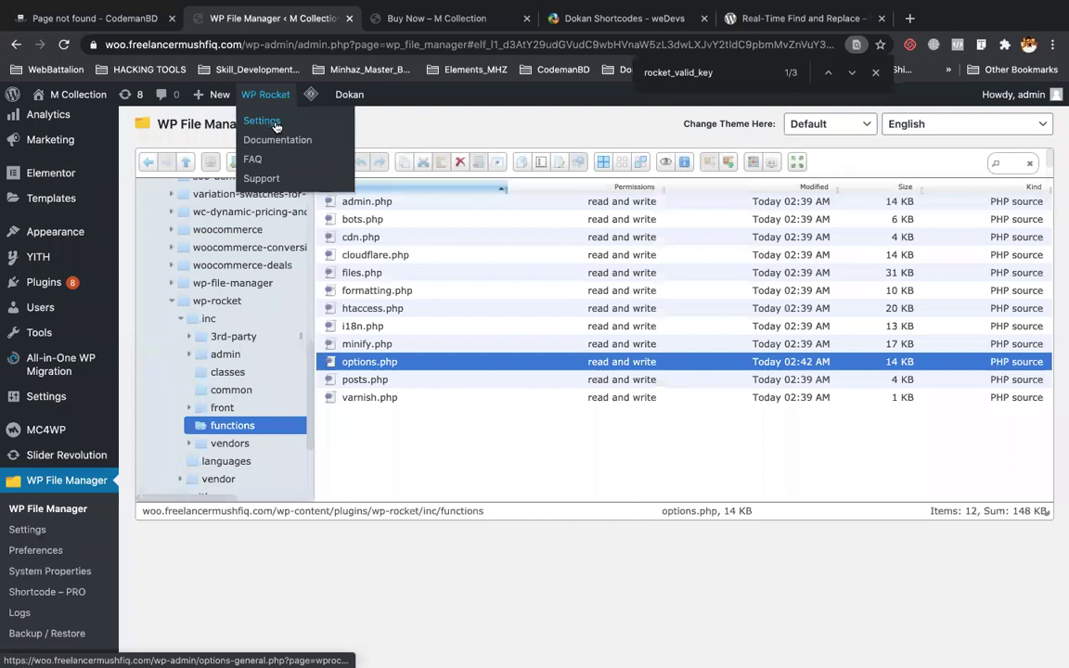
click(267, 121)
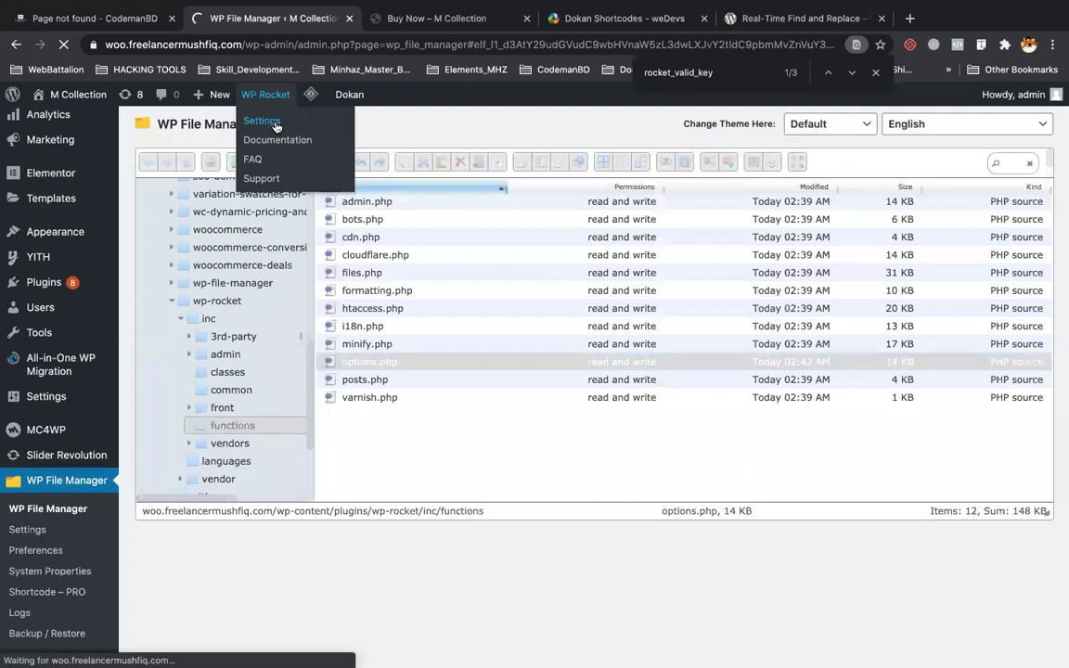
scroll(451, 310, down, 3)
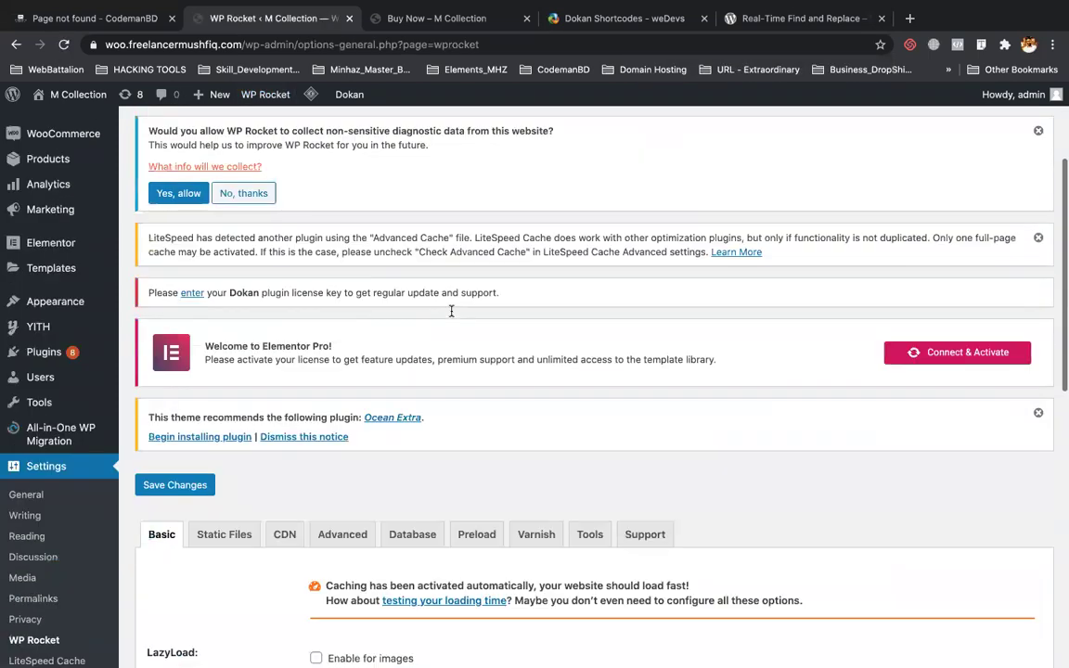
scroll(451, 309, down, 5)
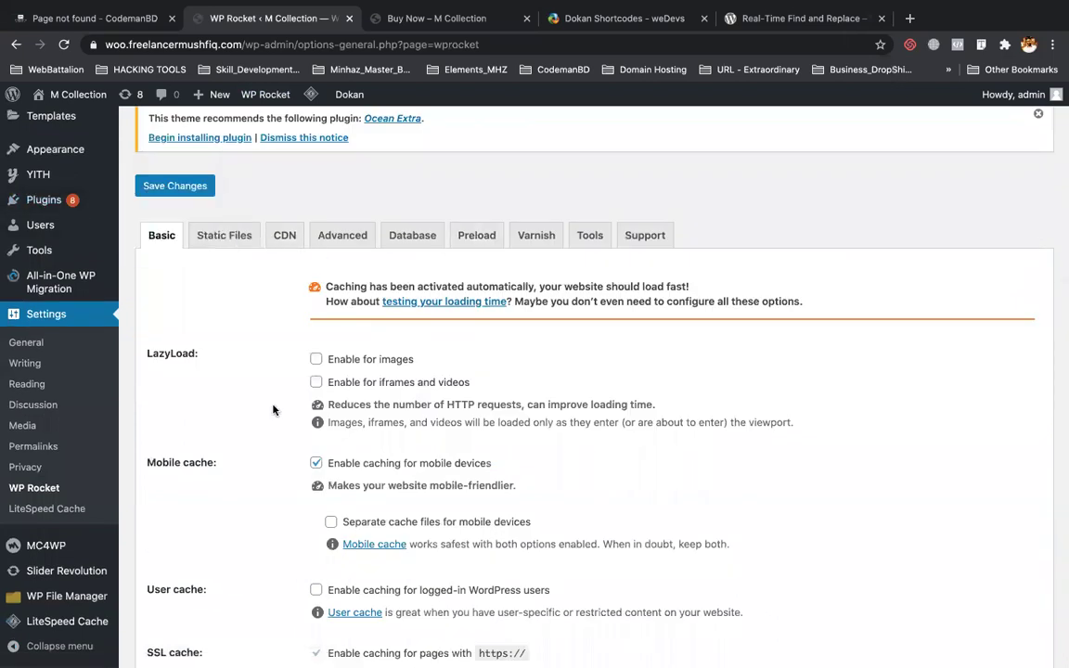
click(316, 382)
click(317, 361)
scroll(315, 366, up, 10)
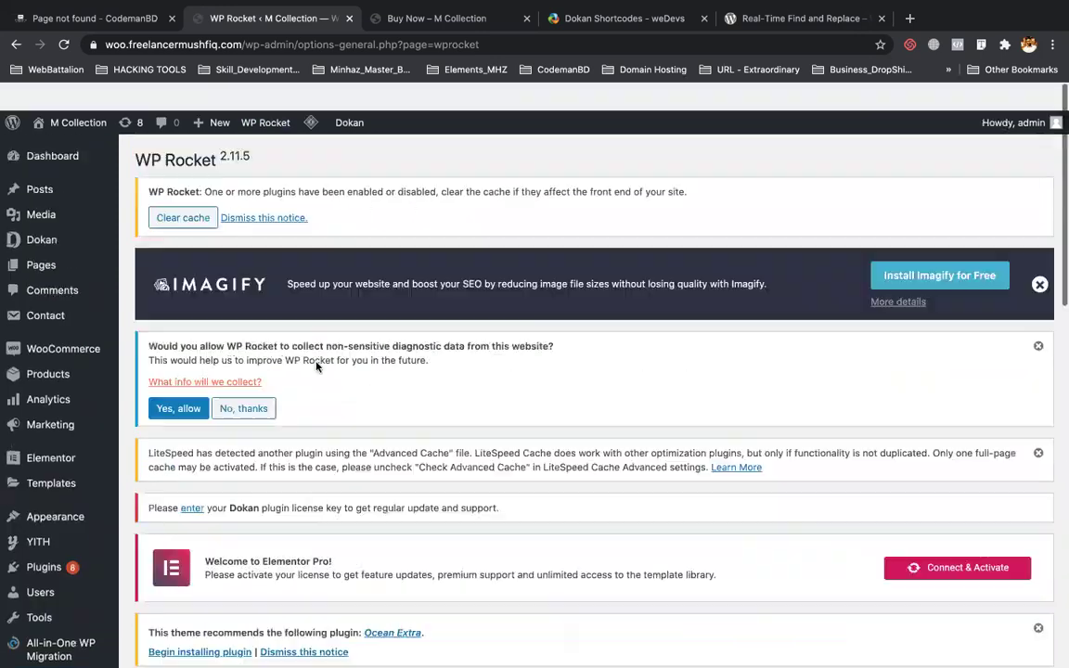
scroll(316, 366, down, 10)
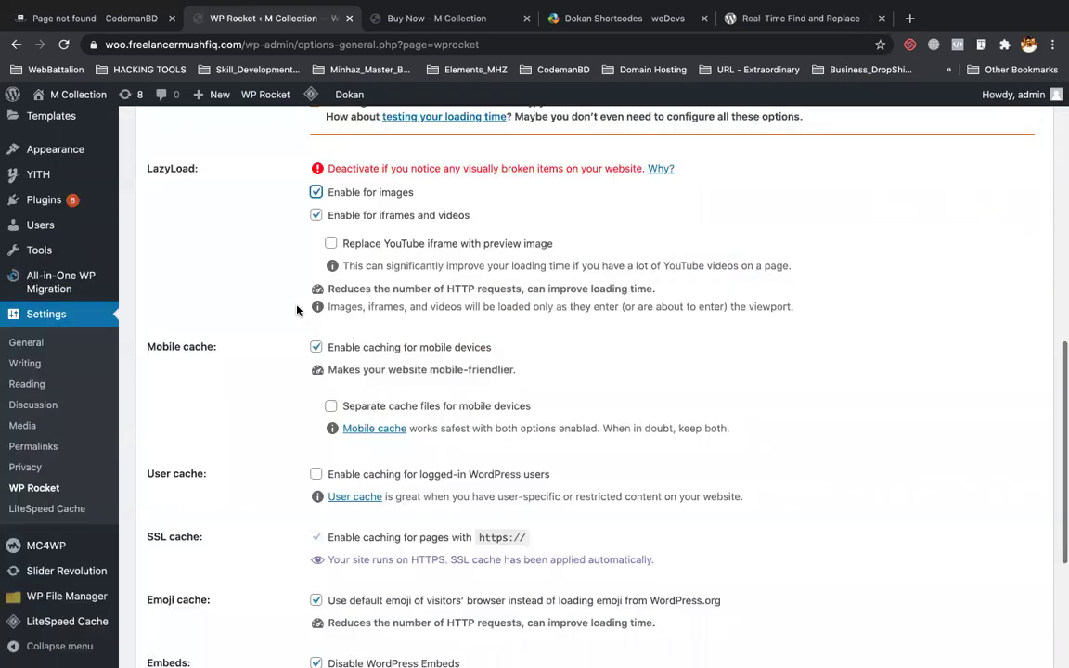